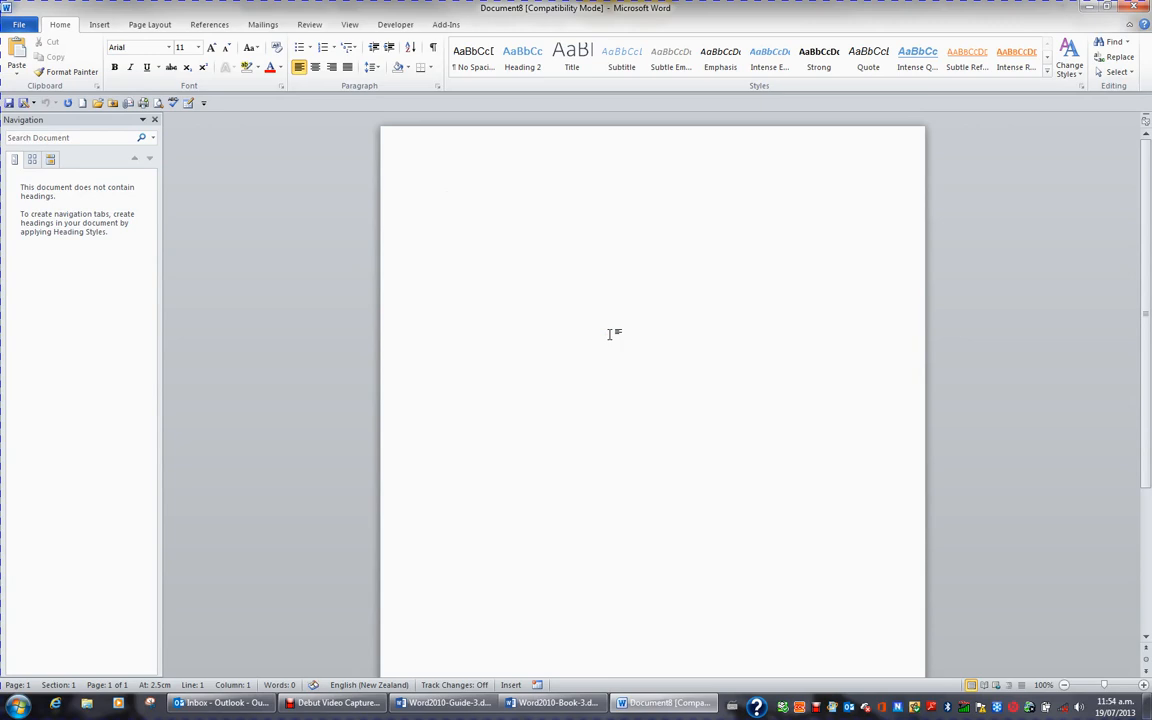
Switch the blank document to Outline view
left_click(609, 334)
left_click(352, 25)
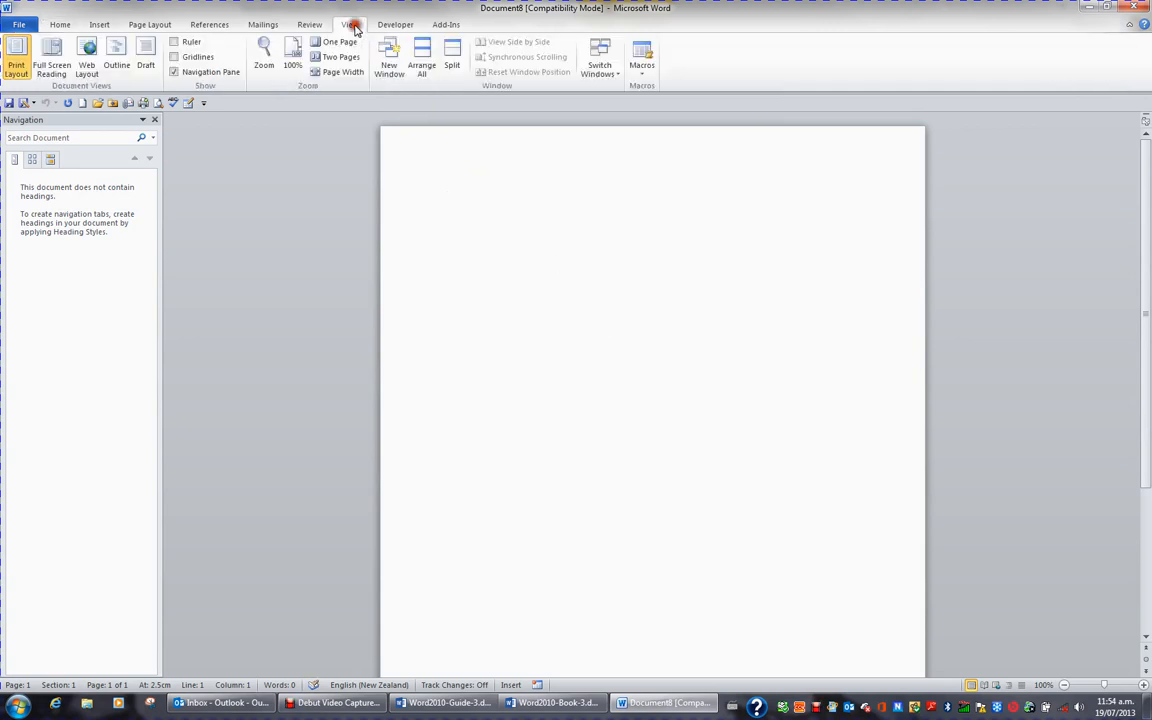
left_click(118, 66)
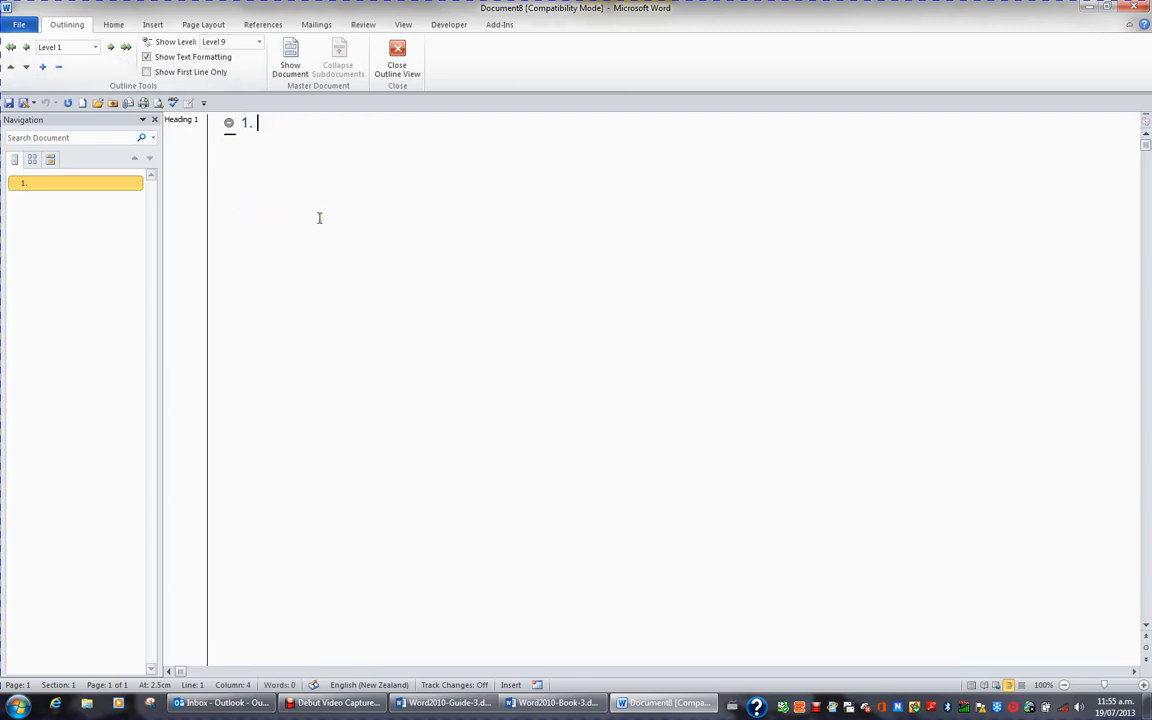
Enter the first three level 1 headings in the outline: Introduction, Background and History
type("Introduction")
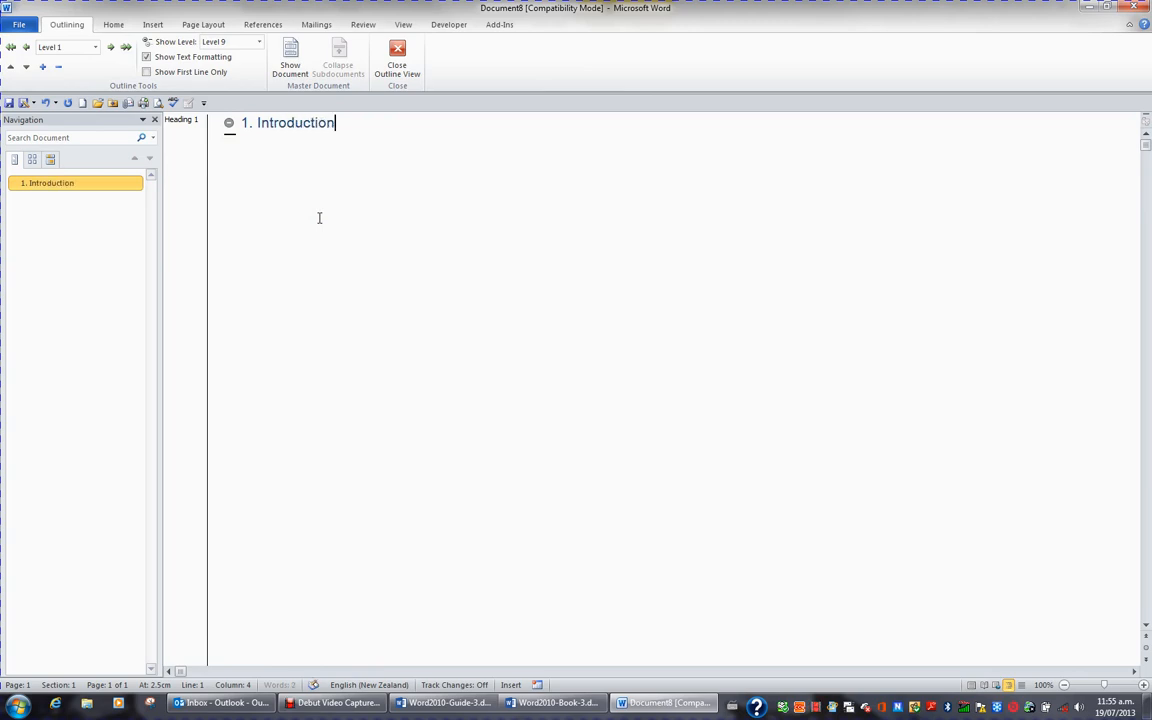
key("Return")
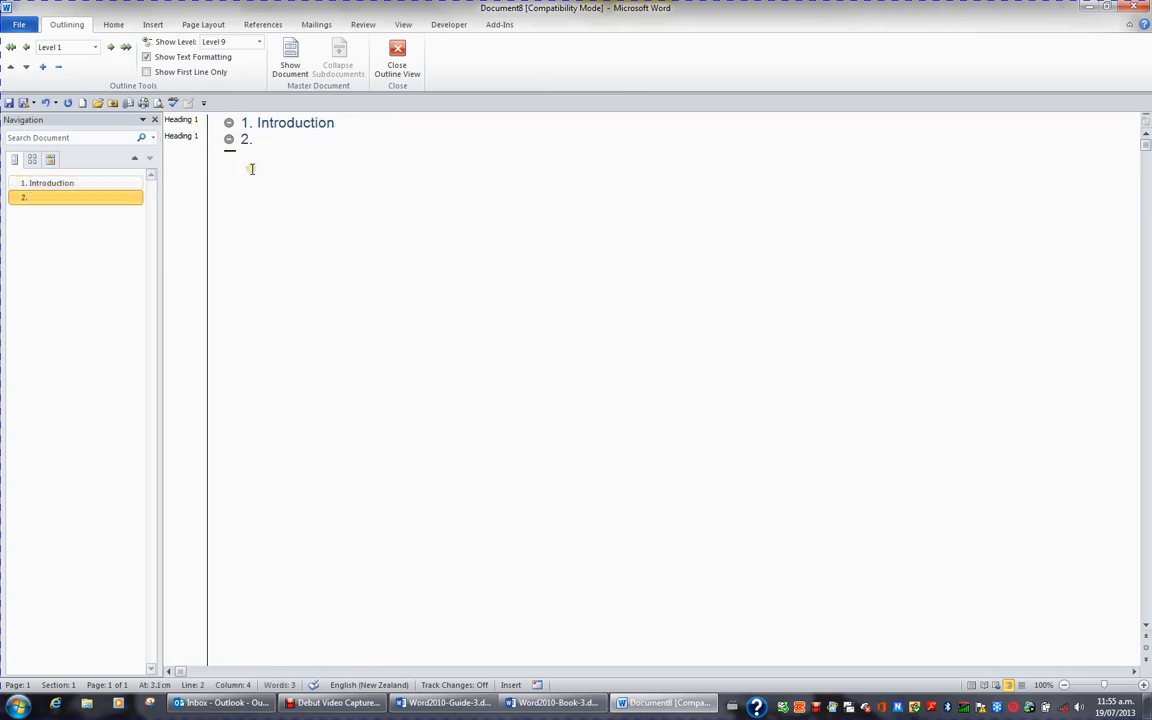
type("Background")
key("Return")
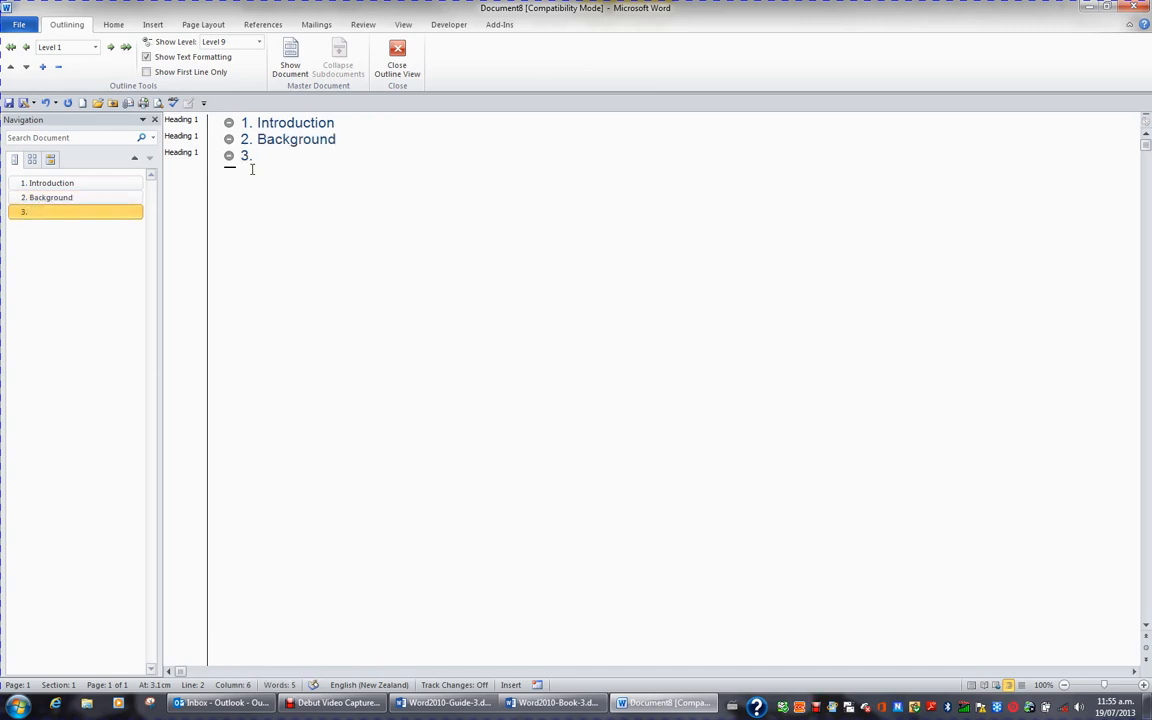
type("History")
key("Return")
Add the level 1 headings Structure, Recommendation and Conclusion below History
type("Strf")
key("BackSpace")
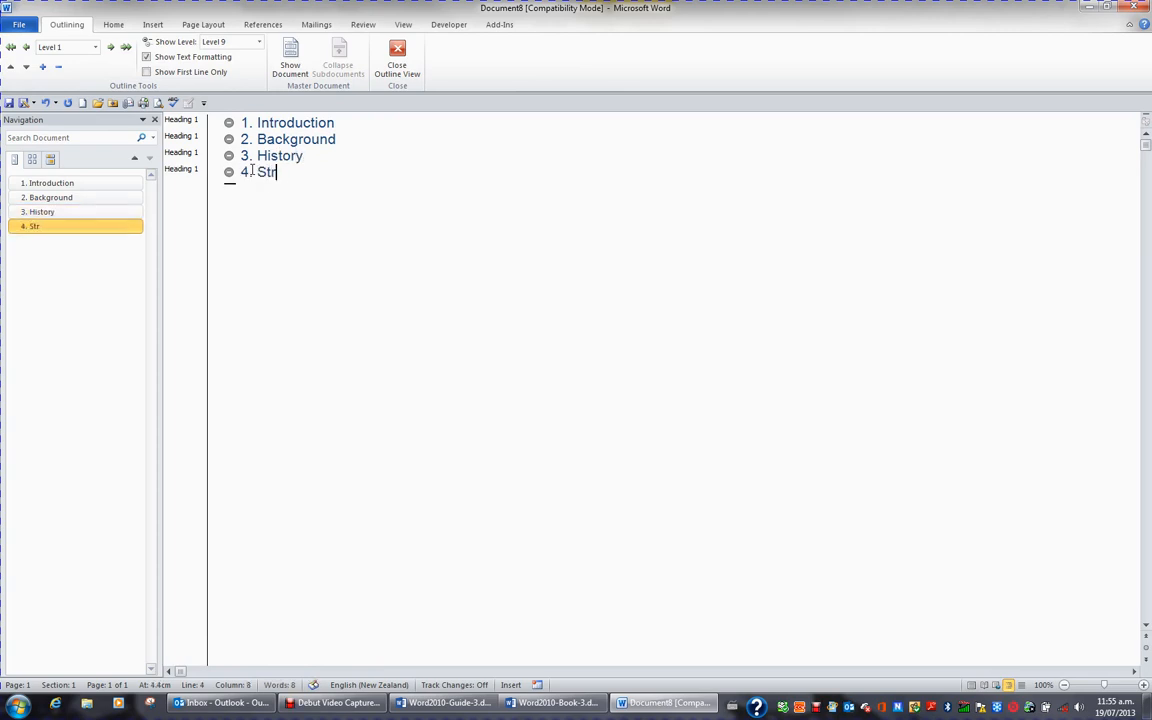
type("ucture")
key("Return")
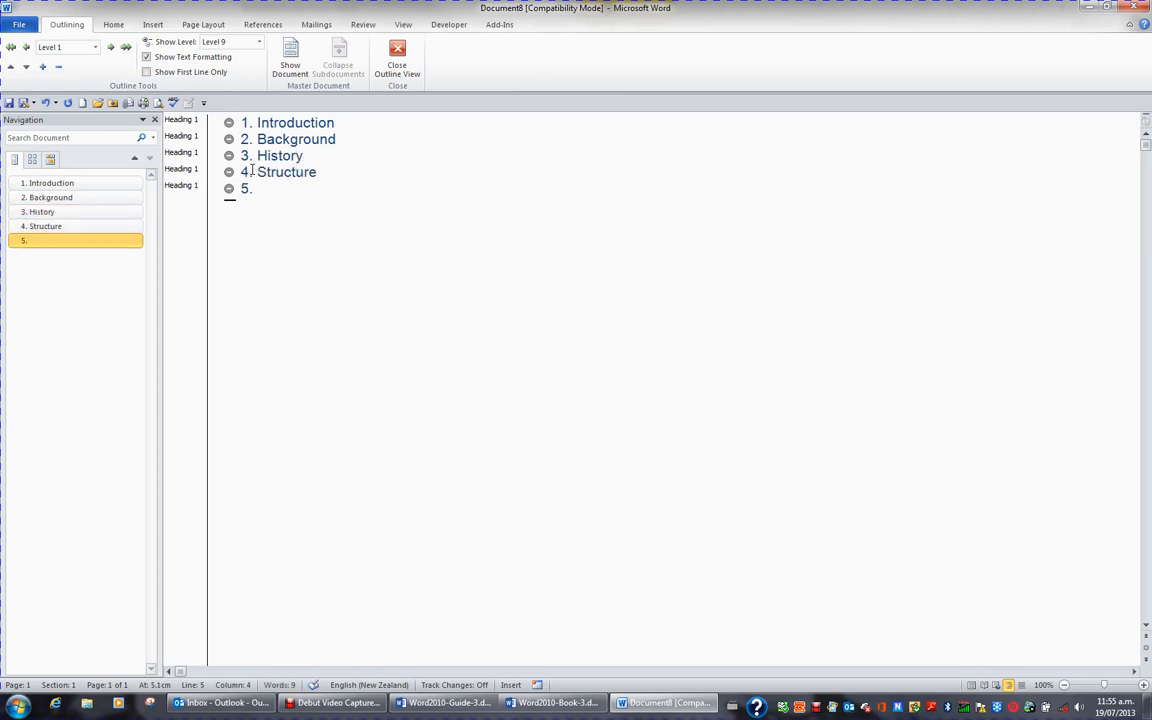
type("Recommendatio")
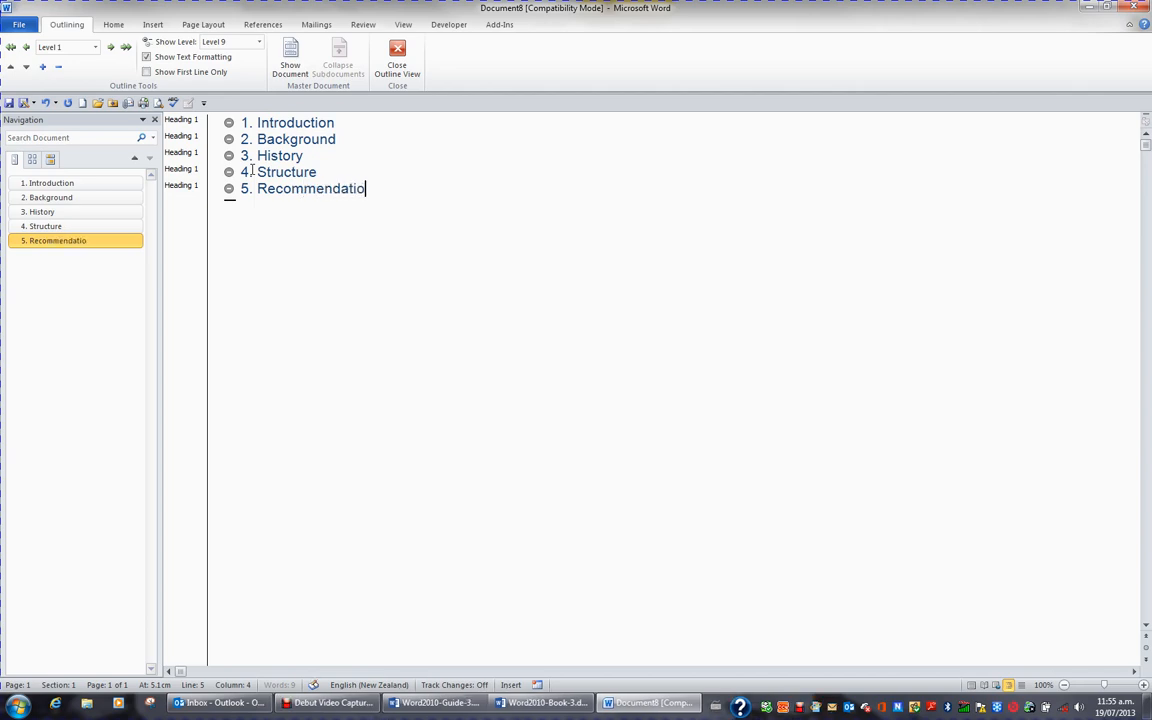
type("n")
key("Return")
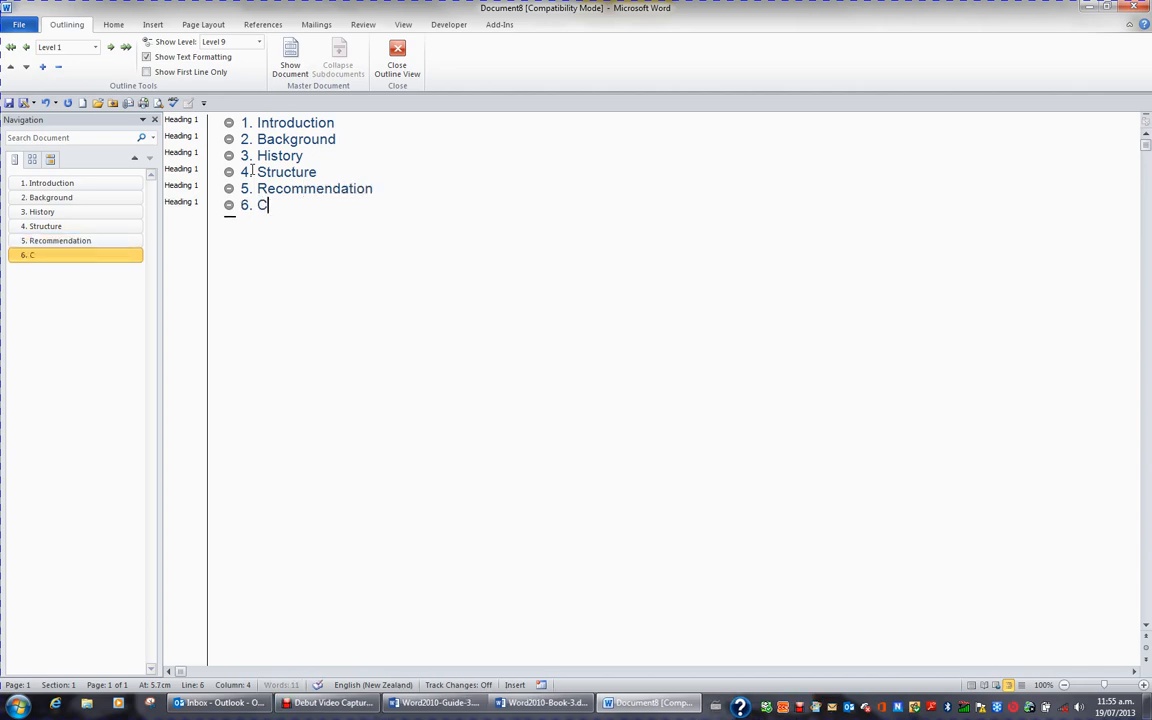
type("Conclusion")
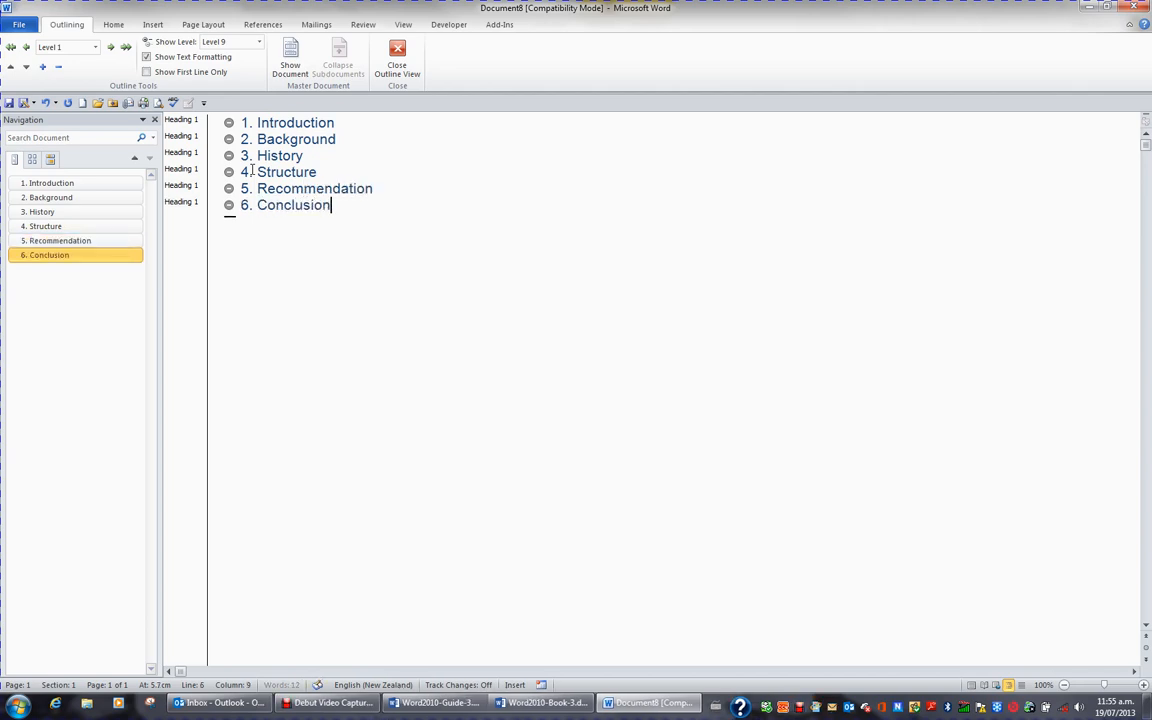
Show the master document tools and create separate subdocuments from the Introduction, Background and History headings
left_click(270, 122)
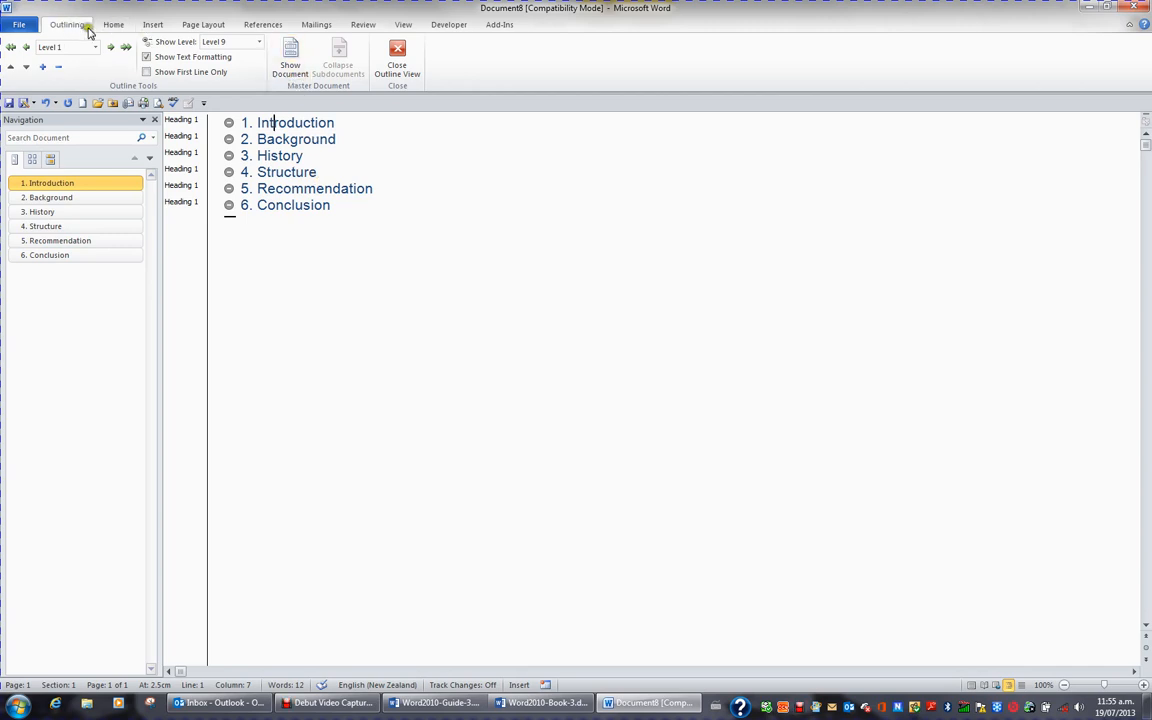
left_click(294, 66)
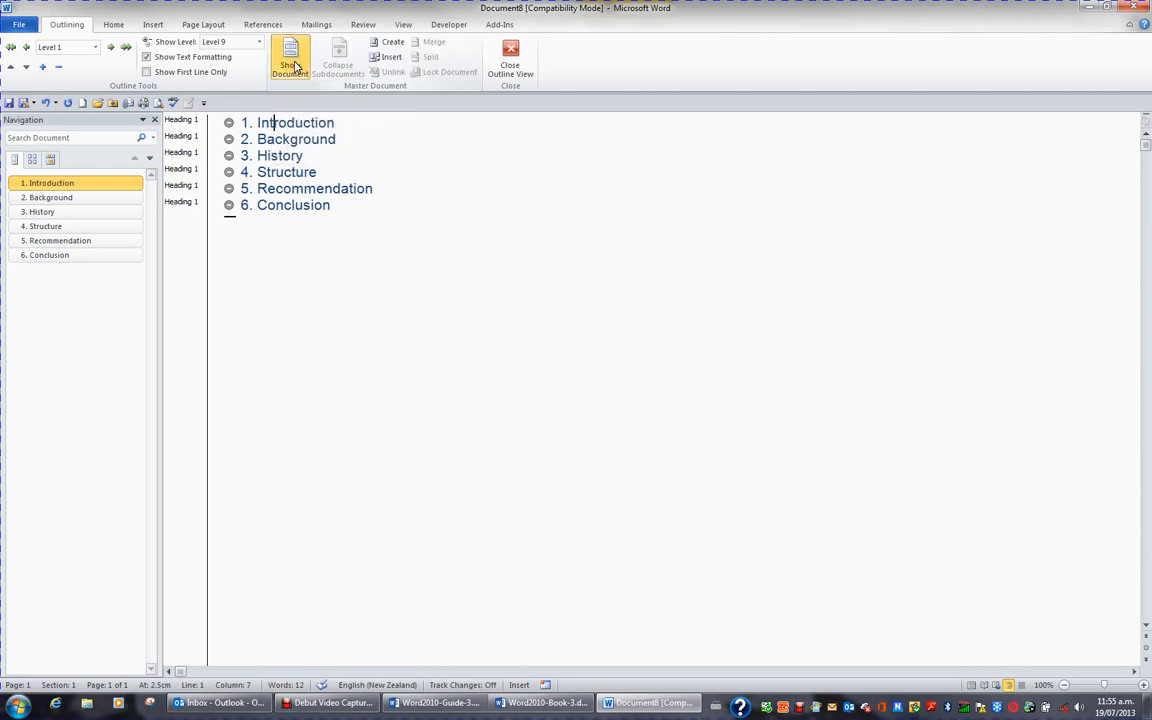
left_click(392, 45)
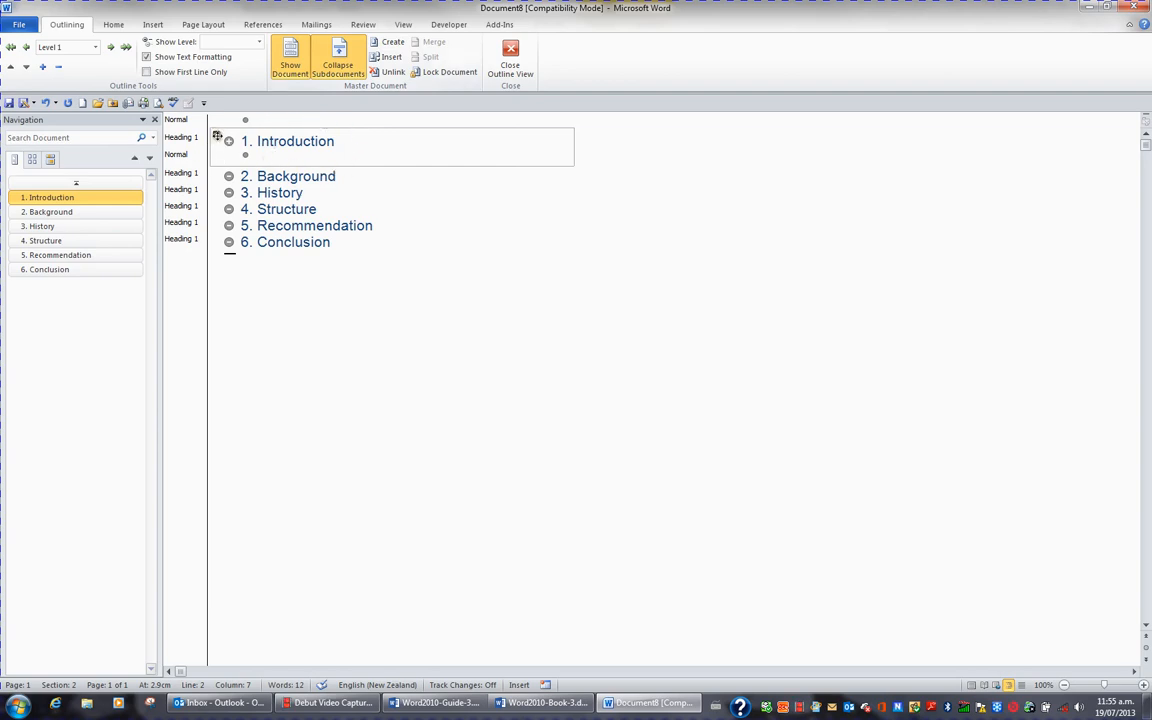
left_click(283, 176)
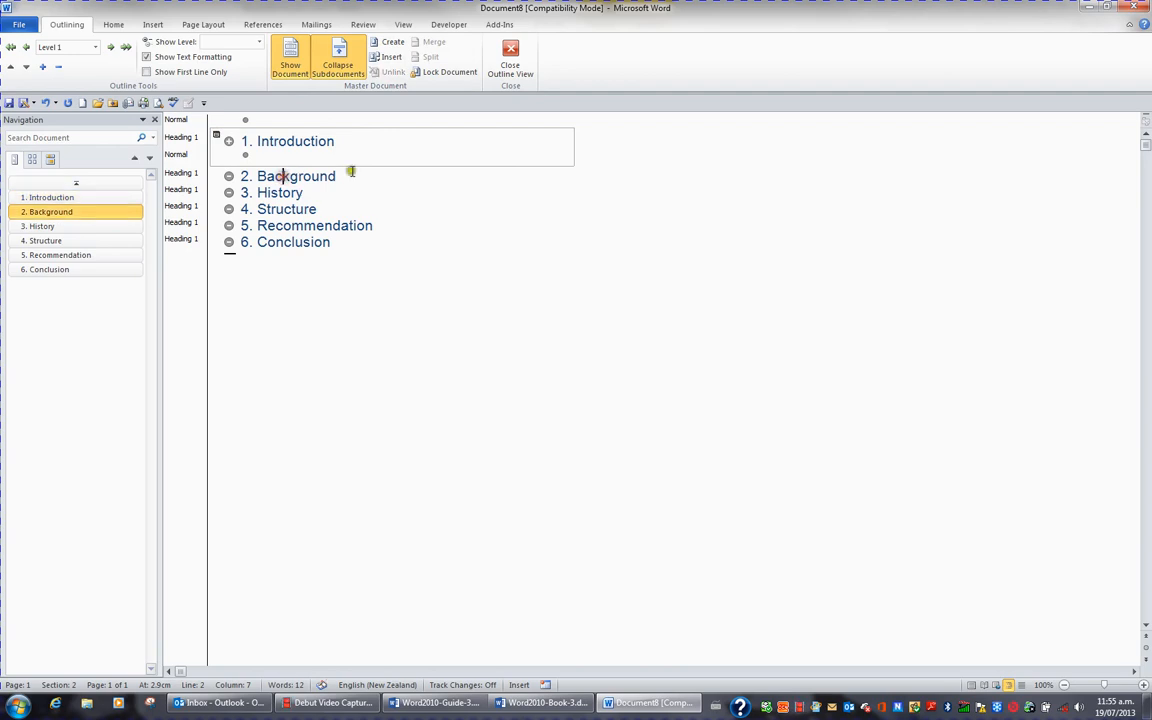
left_click(390, 43)
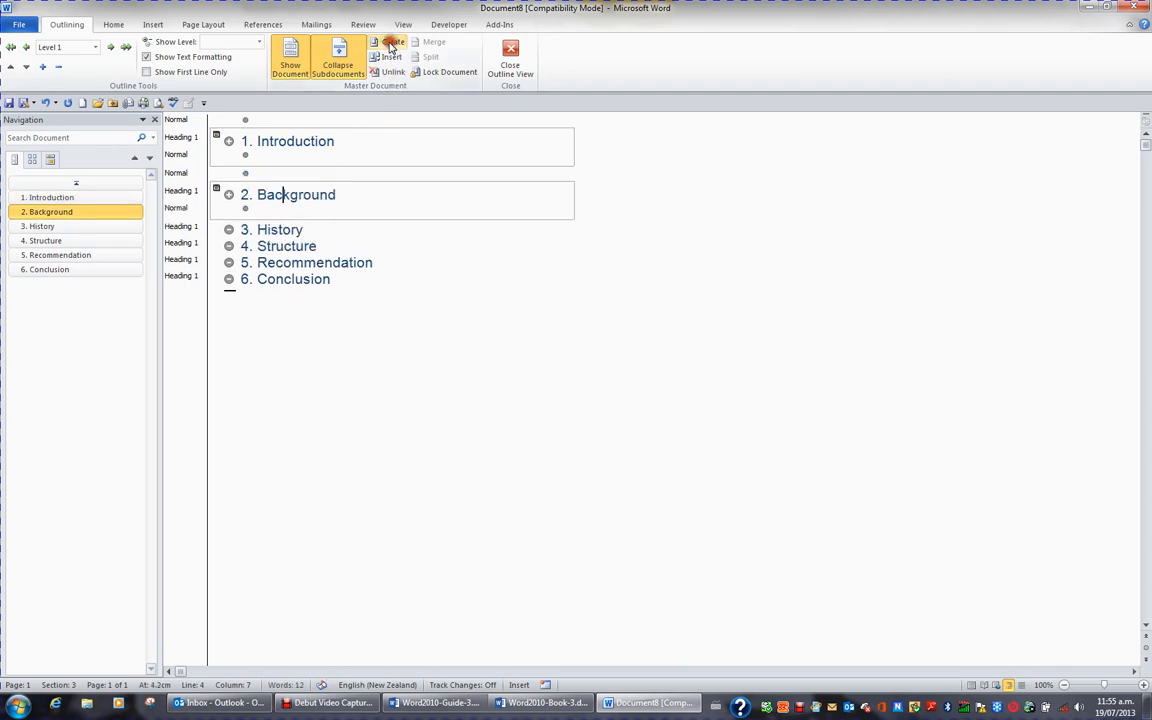
left_click(279, 229)
left_click(390, 42)
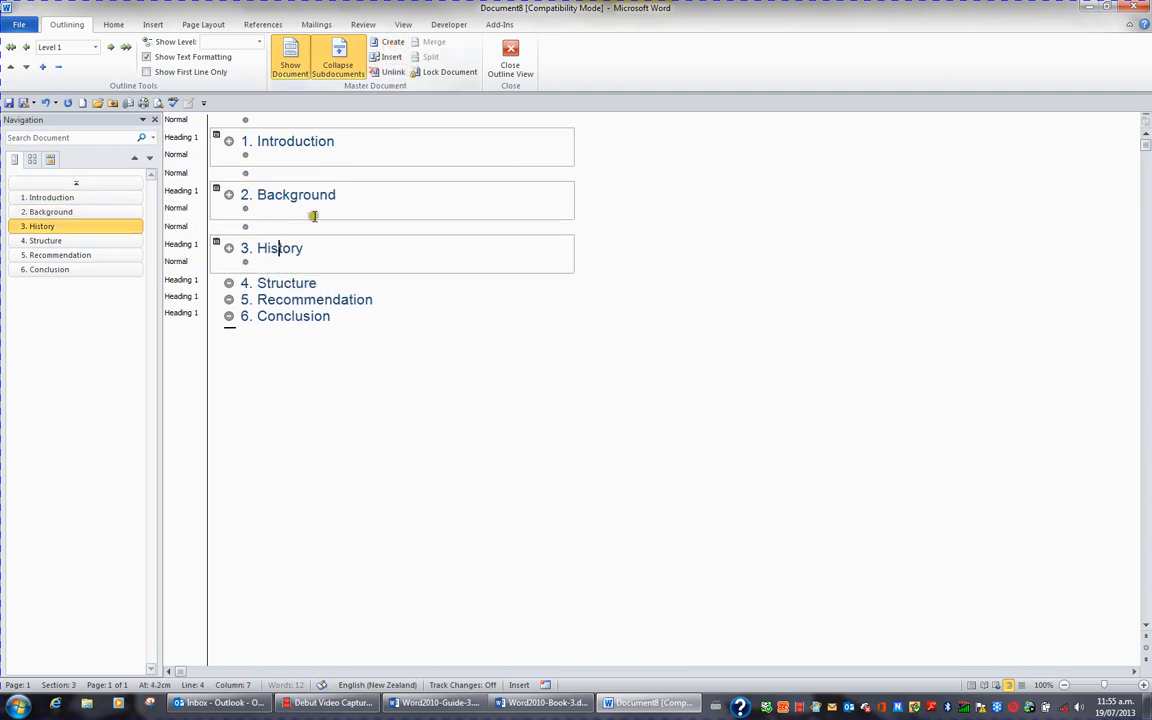
Create separate subdocuments from the Structure, Recommendation and Conclusion headings
left_click(298, 282)
left_click(391, 43)
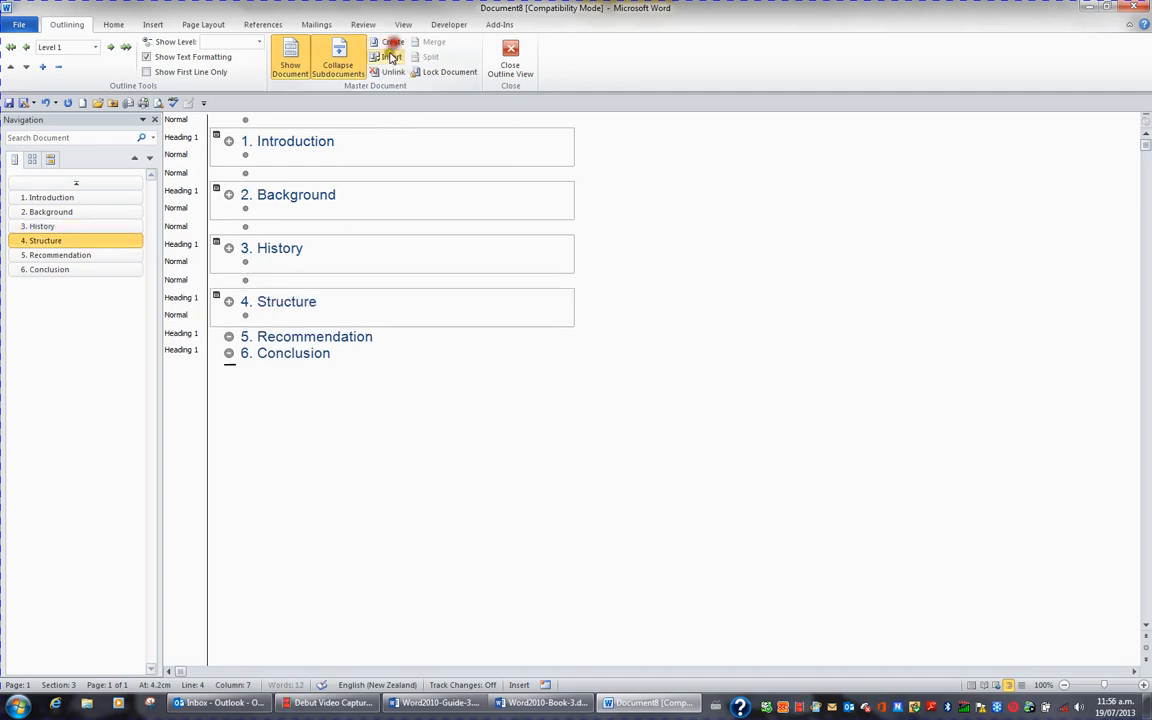
left_click(319, 336)
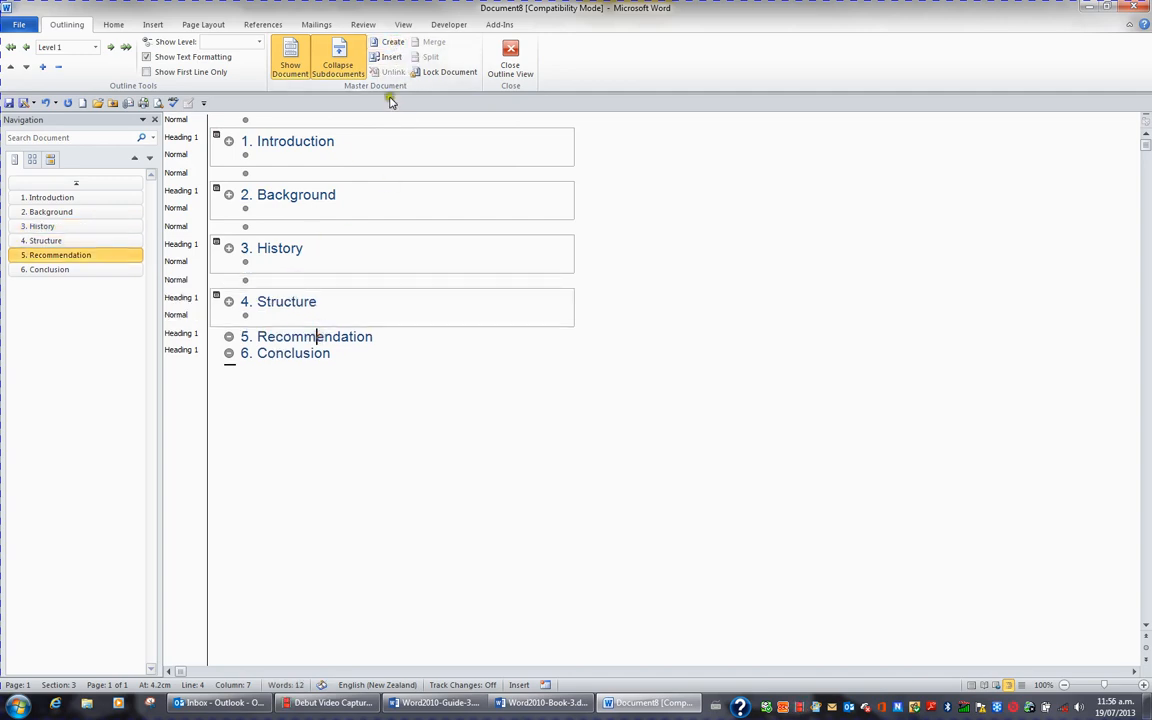
left_click(393, 45)
left_click(306, 390)
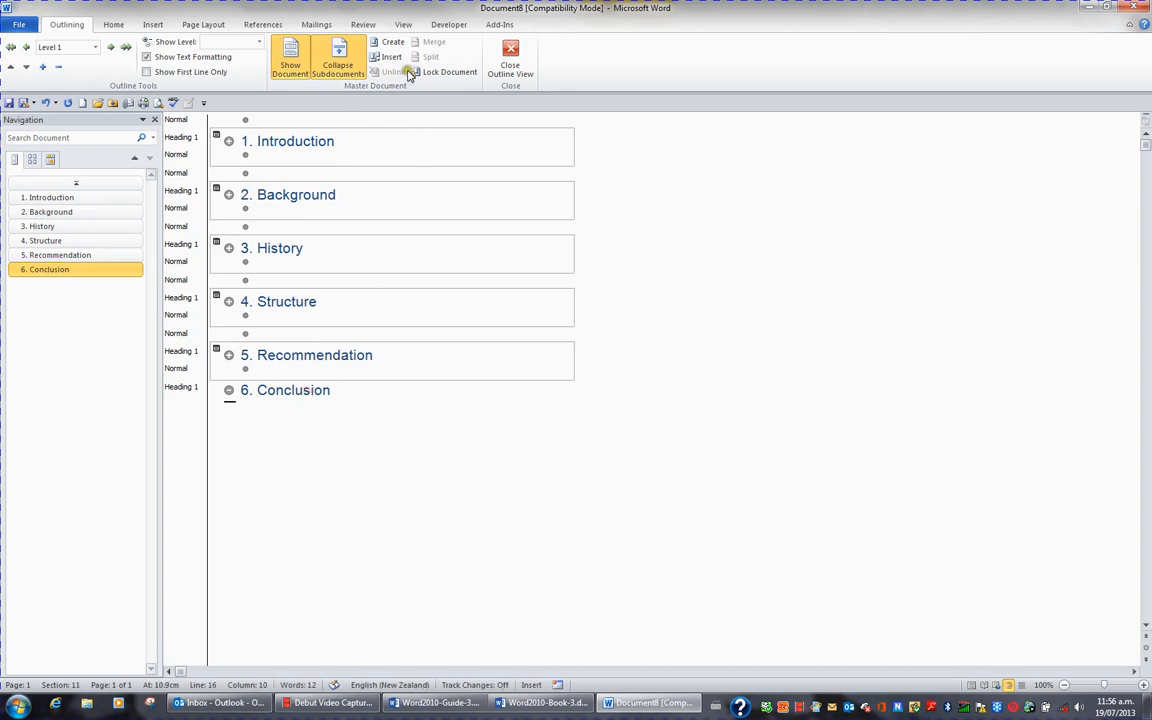
left_click(390, 42)
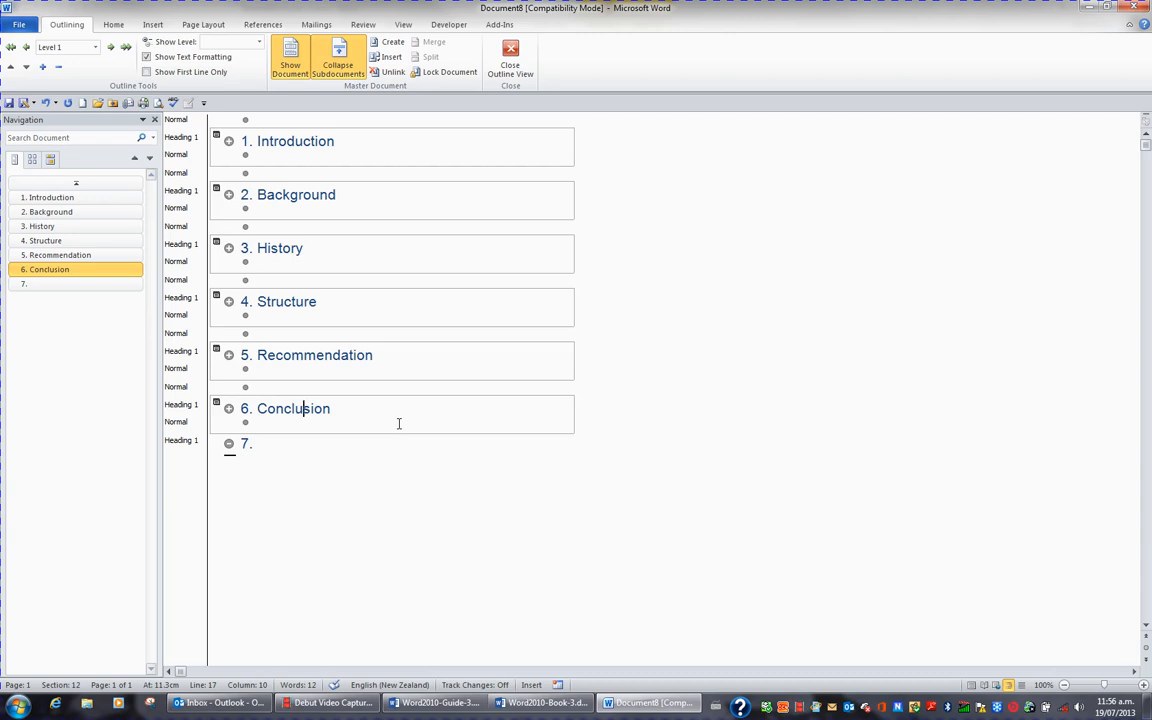
Save the master document to the Desktop as a Word Document named Master, accepting conversion to the new file format
left_click(18, 24)
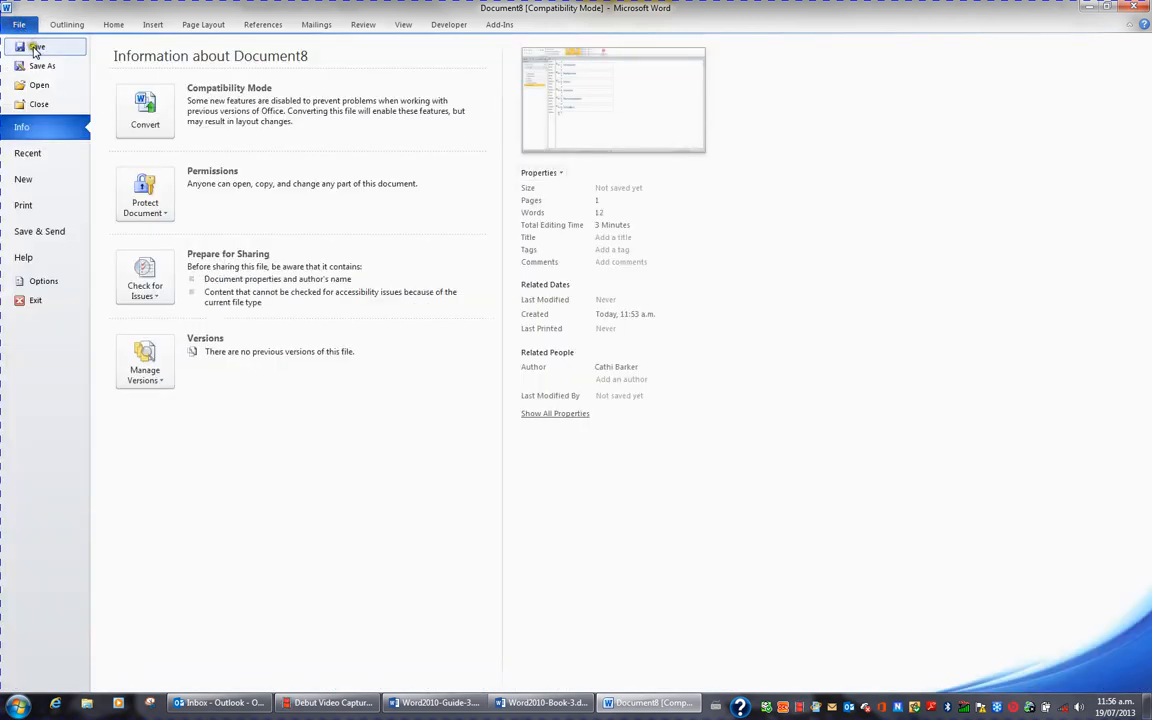
left_click(35, 47)
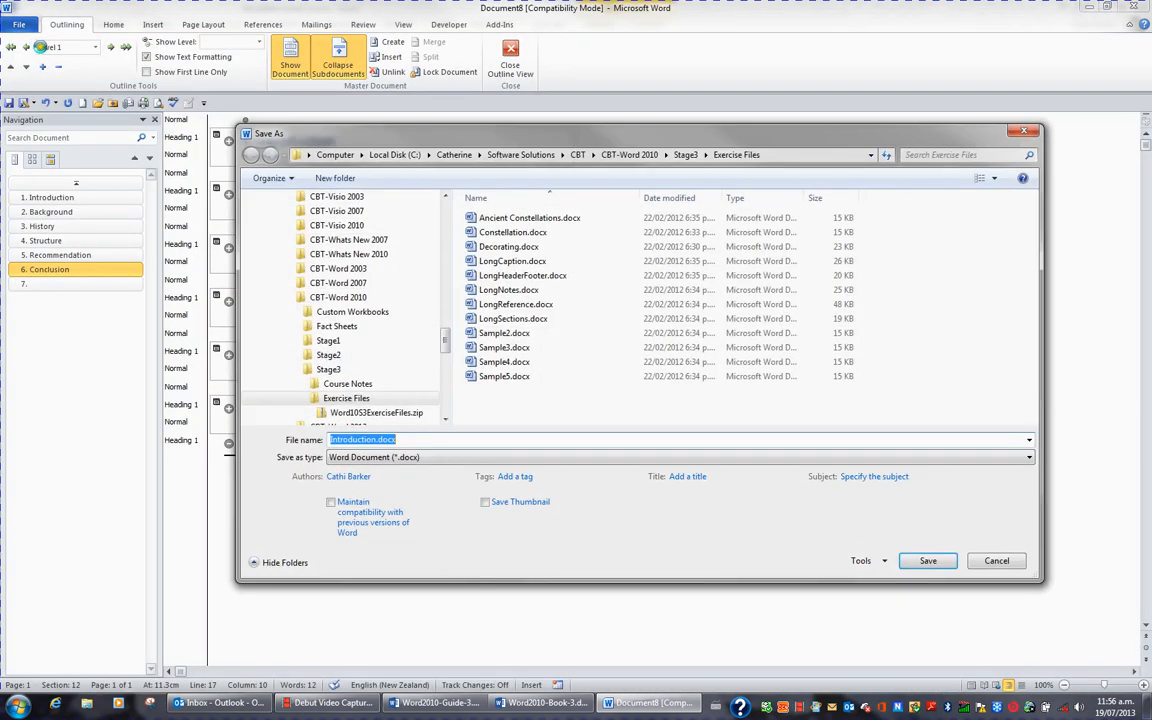
left_click_drag(445, 341, 445, 215)
left_click(290, 260)
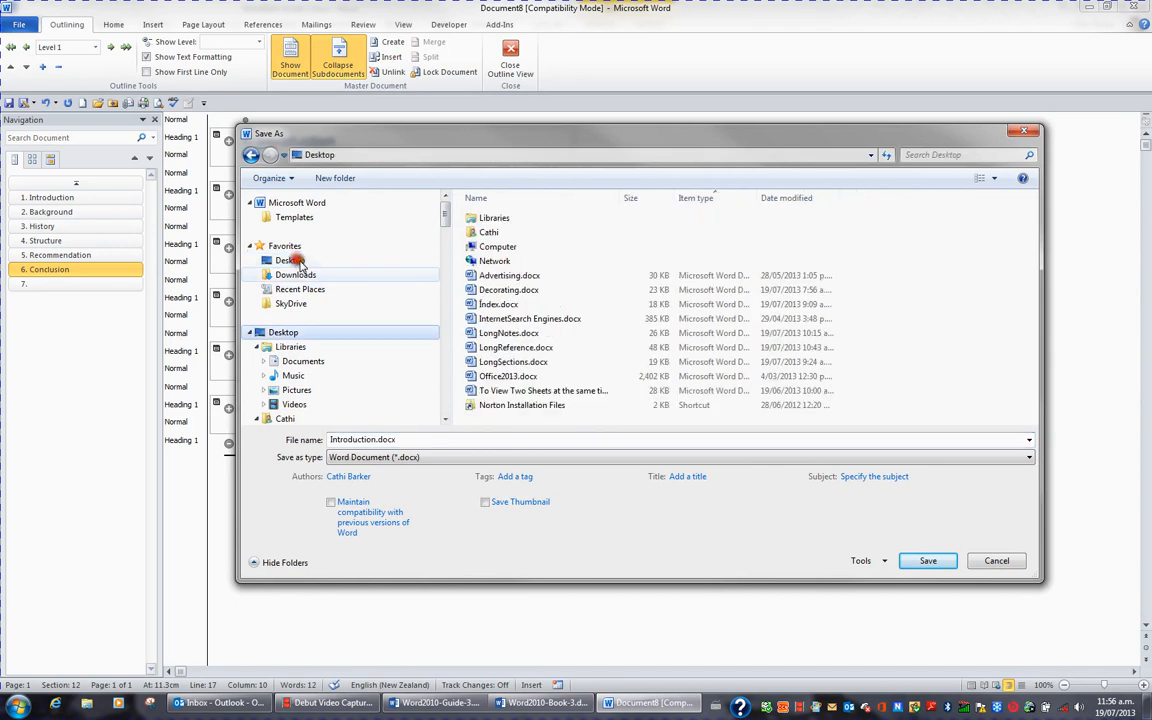
left_click(418, 441)
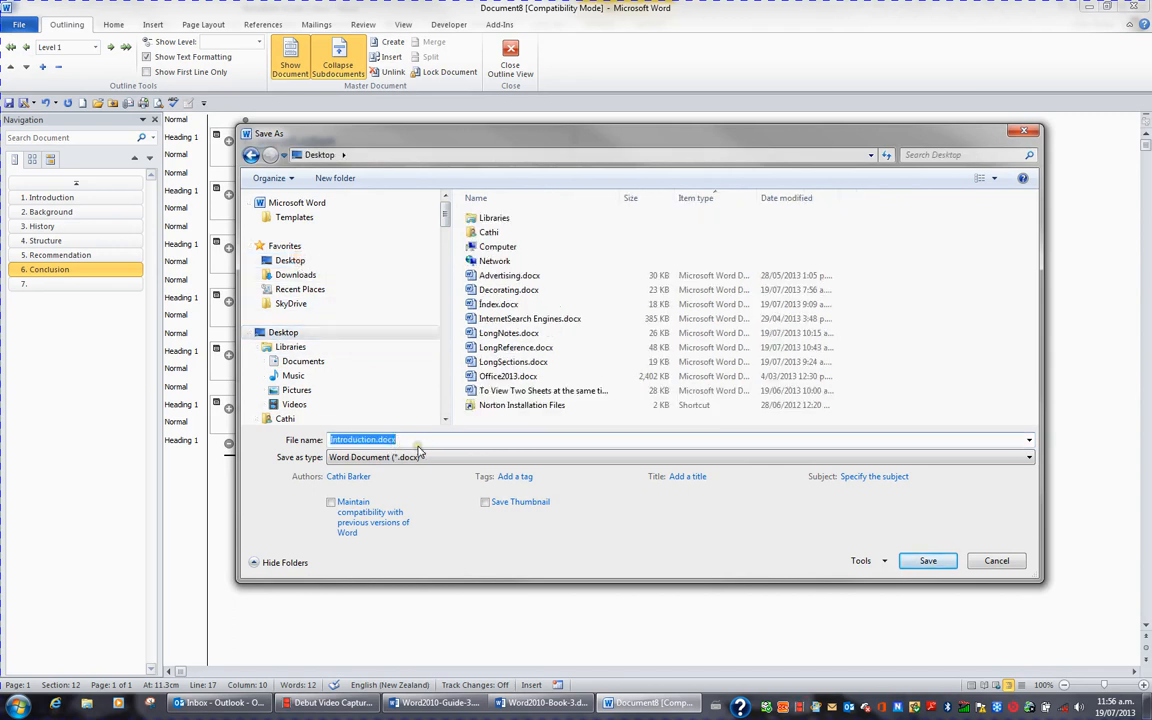
type("Master")
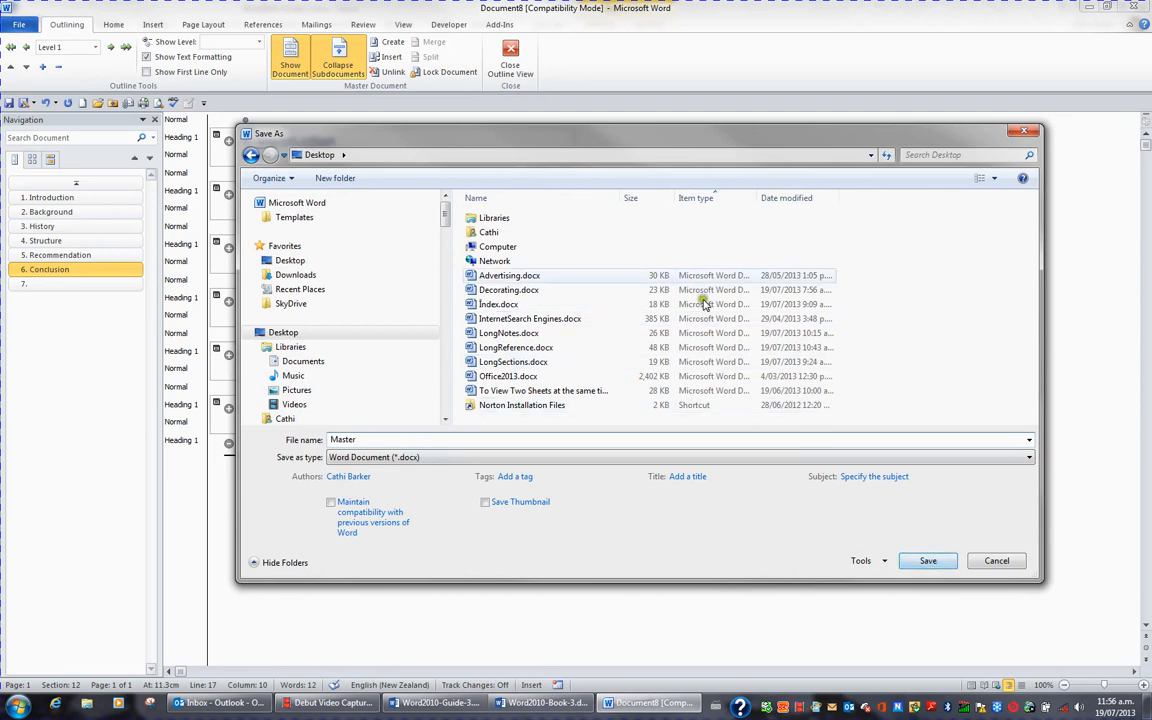
left_click_drag(543, 137, 629, 140)
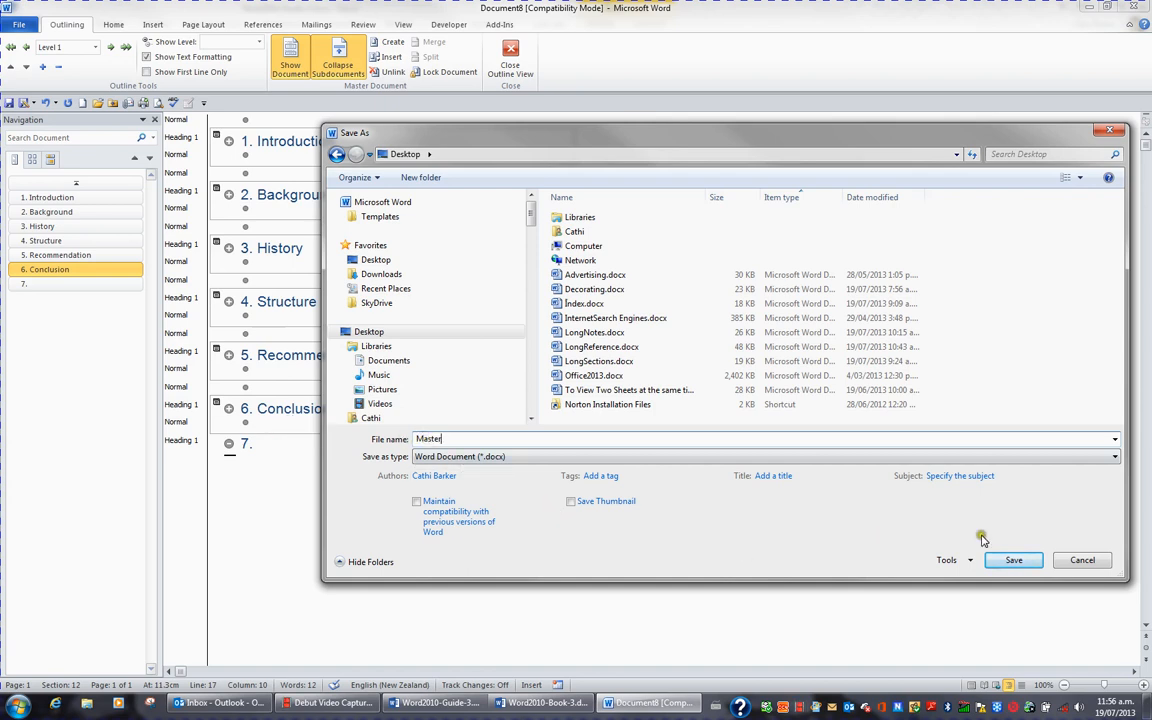
left_click(1016, 561)
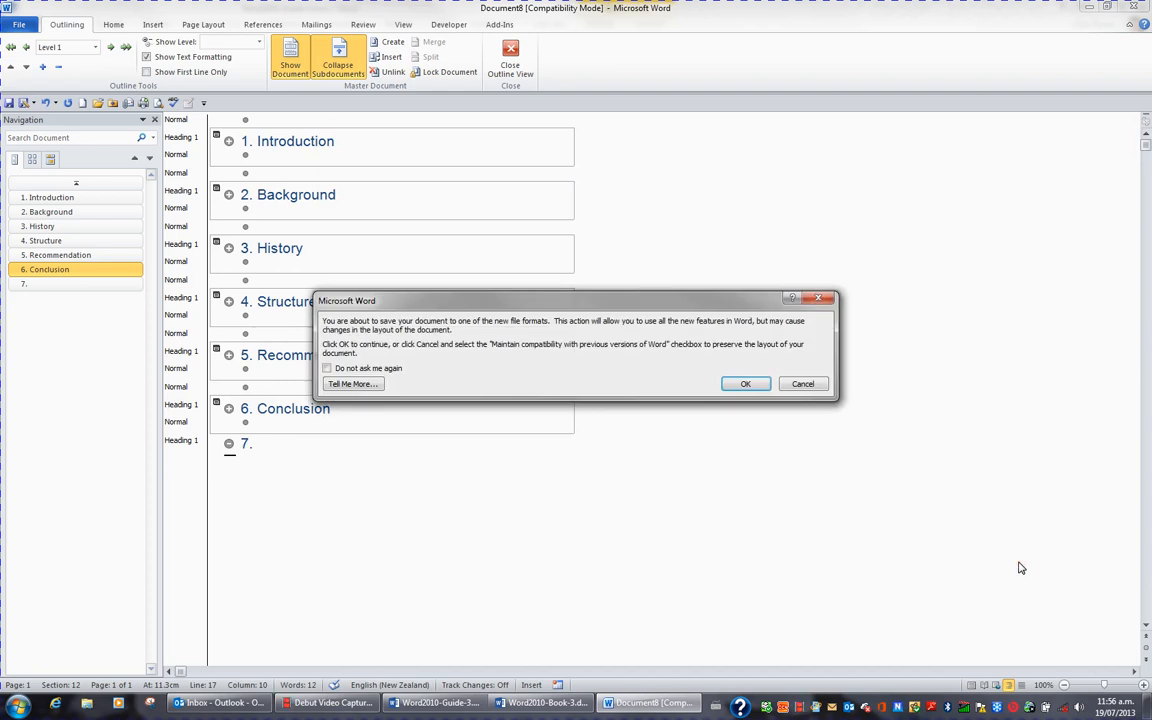
left_click(748, 384)
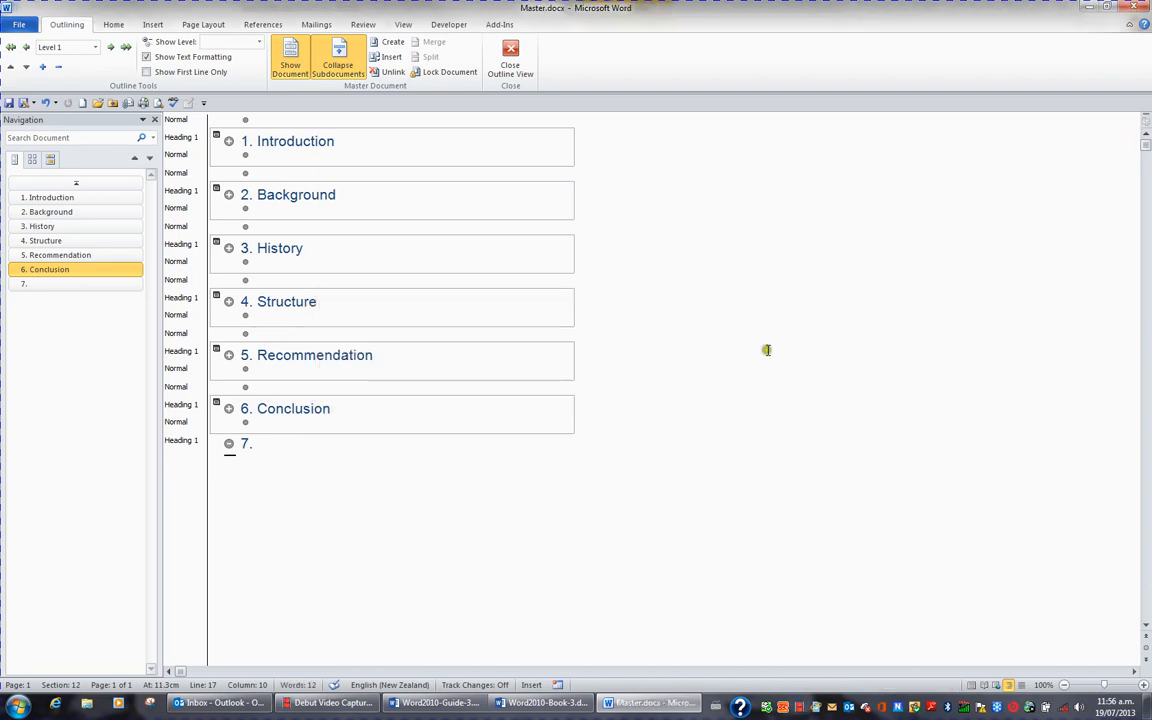
Check the Desktop folder for the subdocument files such as Background, Conclusion, History, Introduction and Structure, without opening any
left_click(20, 23)
left_click(38, 85)
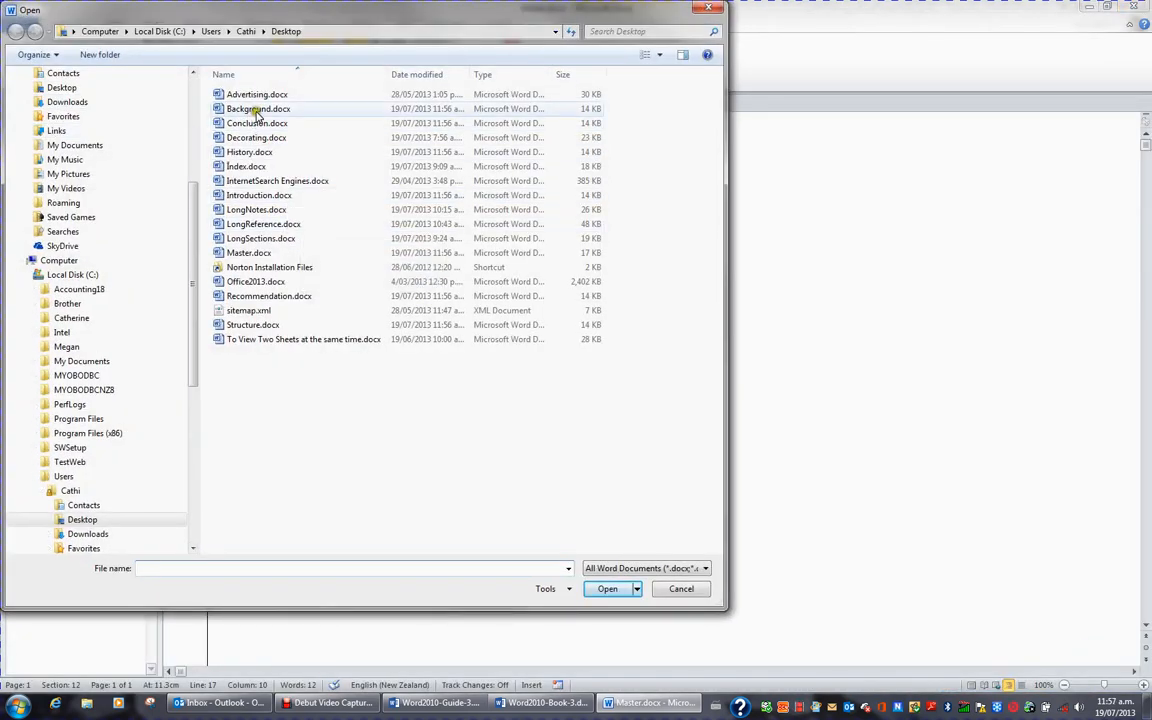
left_click(256, 110)
left_click(257, 122)
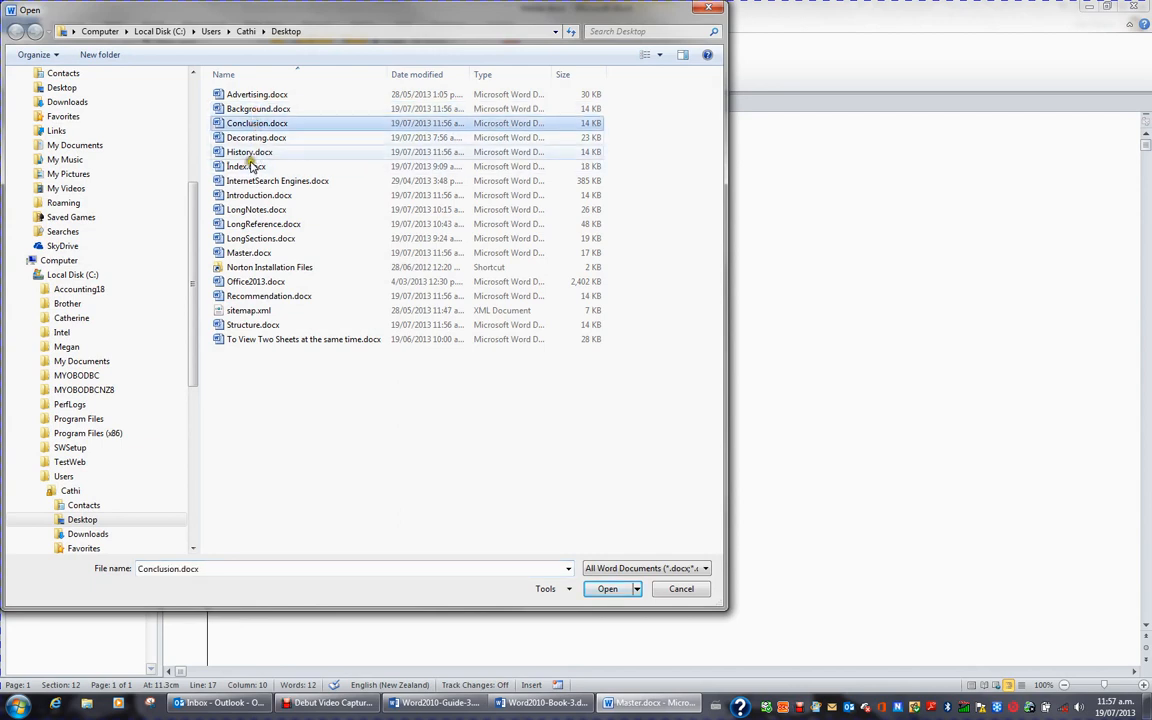
left_click(250, 153)
left_click(262, 196)
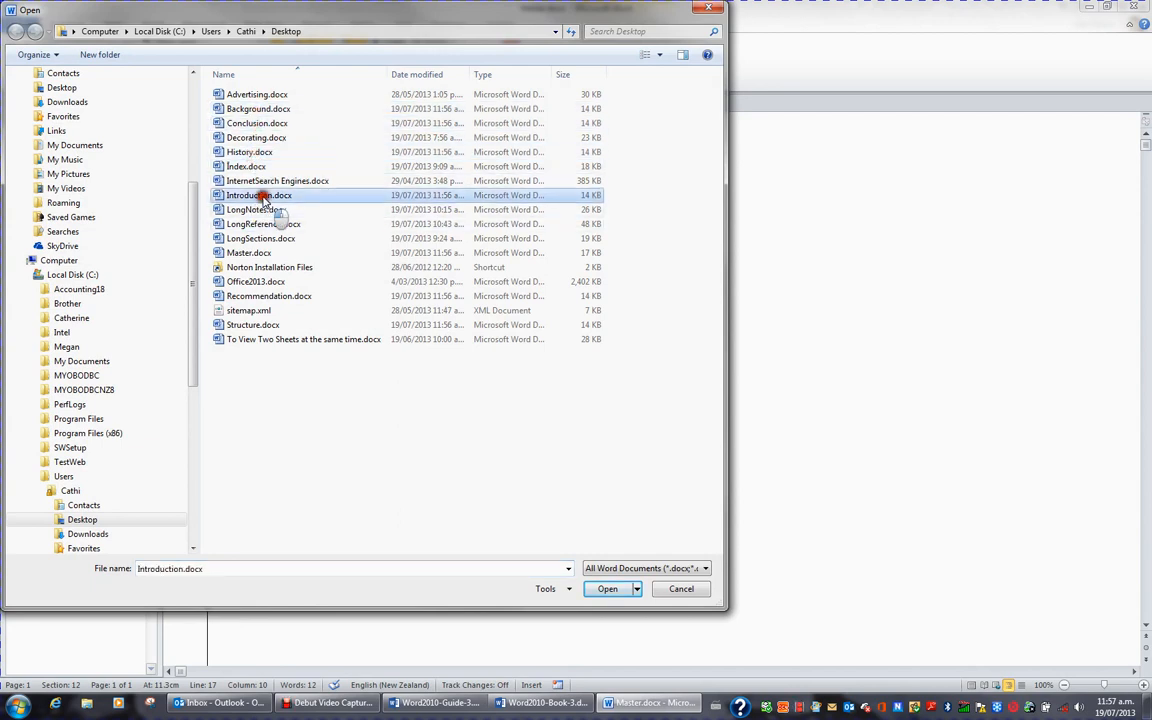
left_click(266, 326)
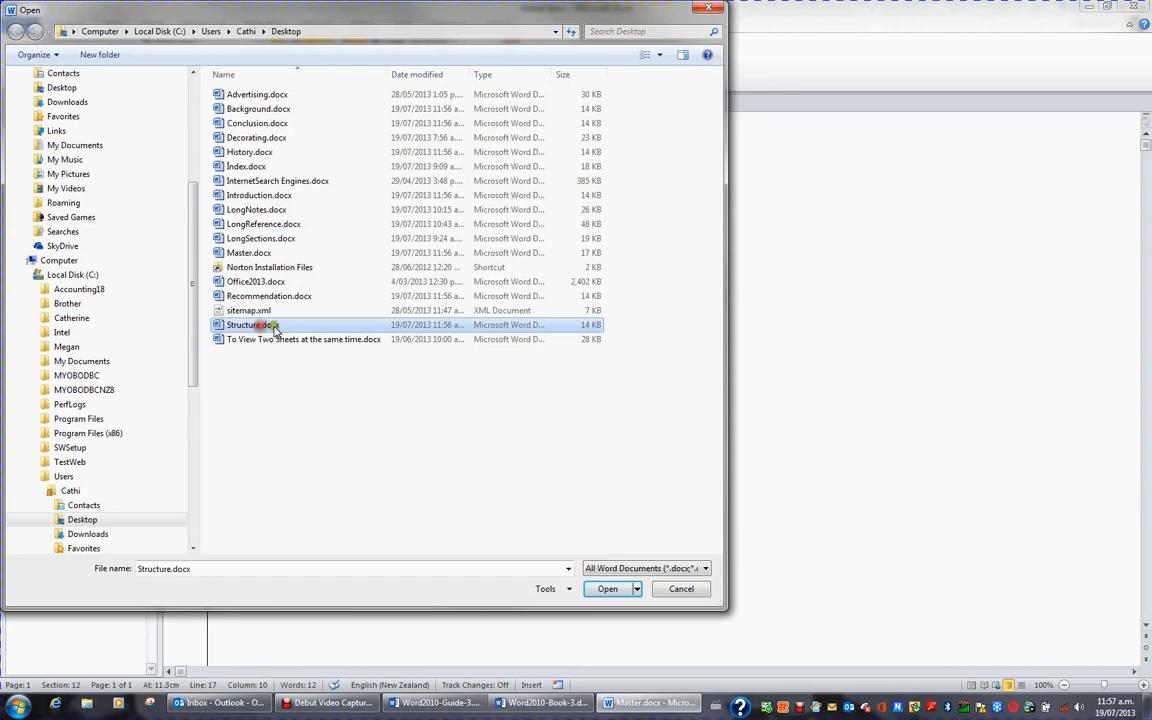
left_click(680, 589)
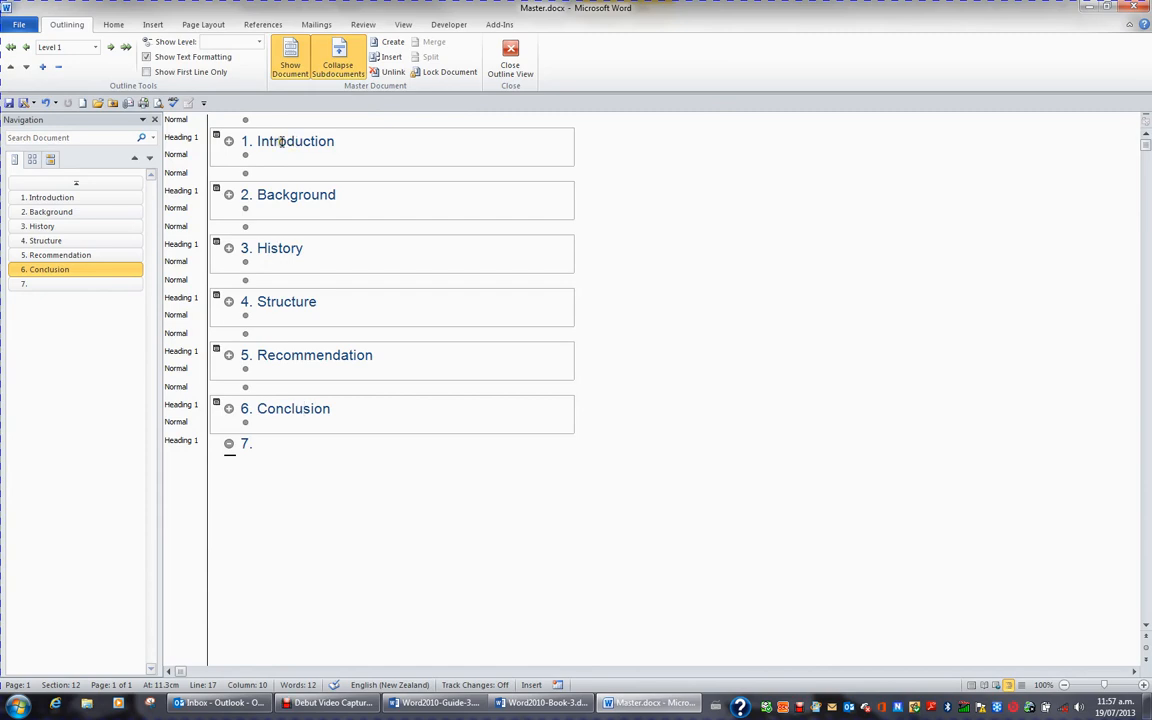
Open the Introduction subdocument from the master outline to view it, and close it again
double_click(215, 139)
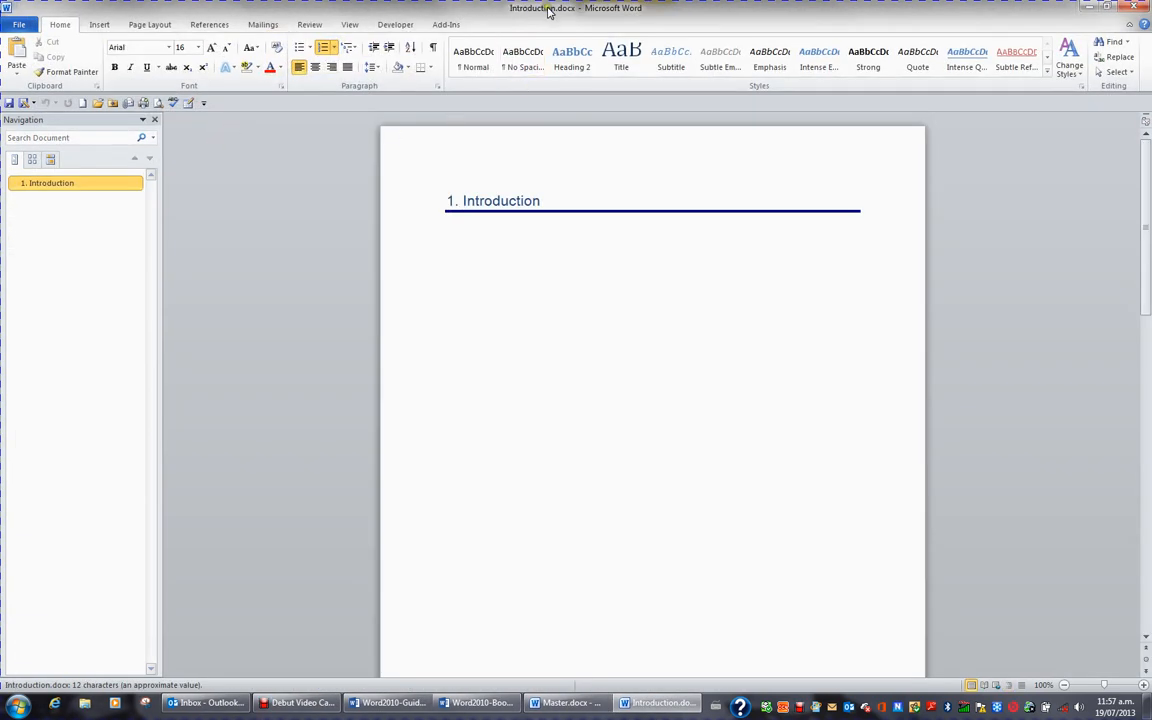
left_click(1124, 8)
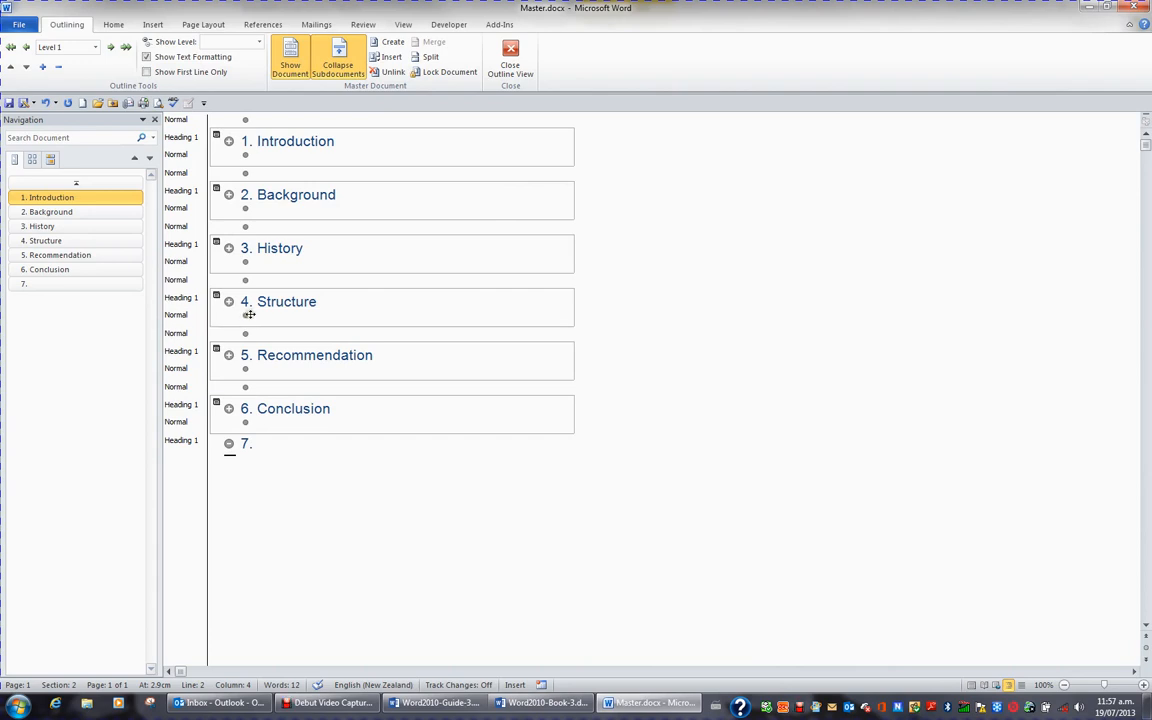
Lock the Introduction subdocument in the master outline, and unlock it again
left_click(298, 142)
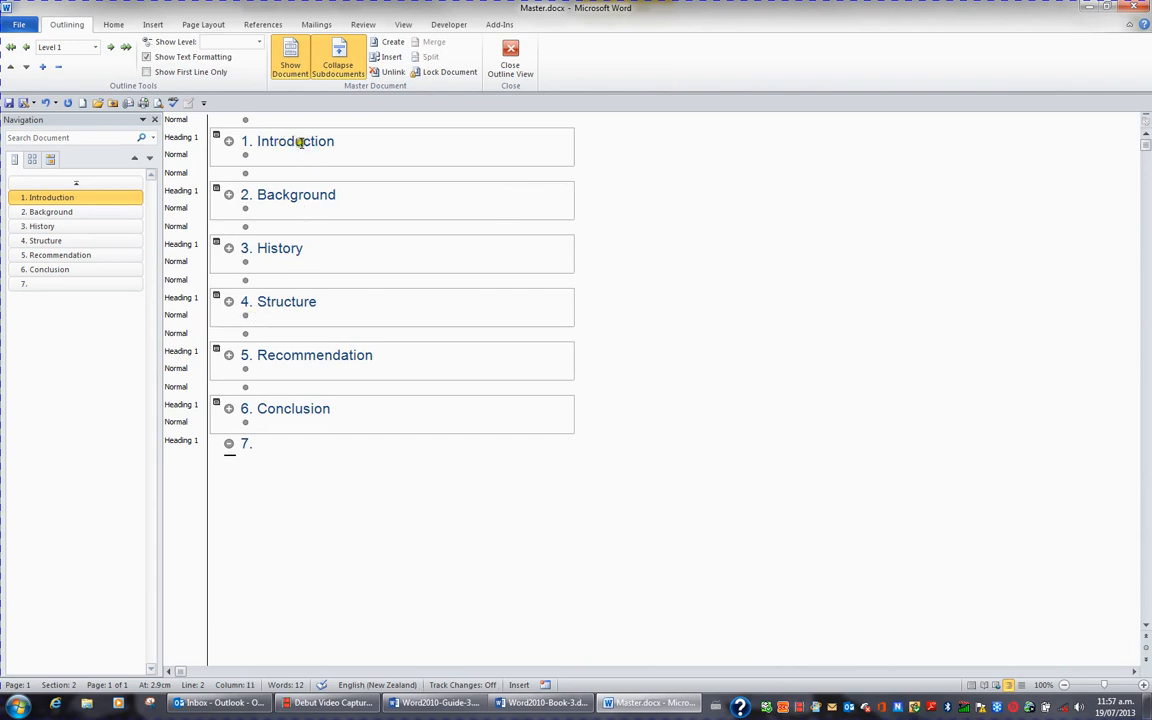
left_click(464, 79)
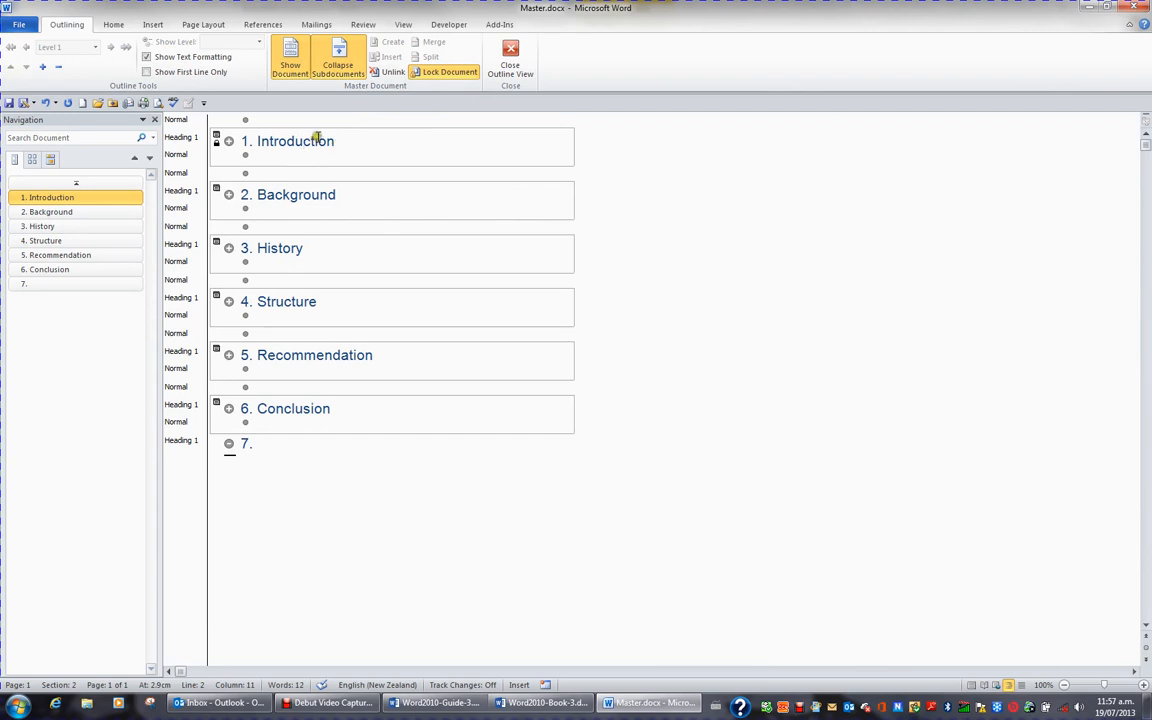
left_click(444, 74)
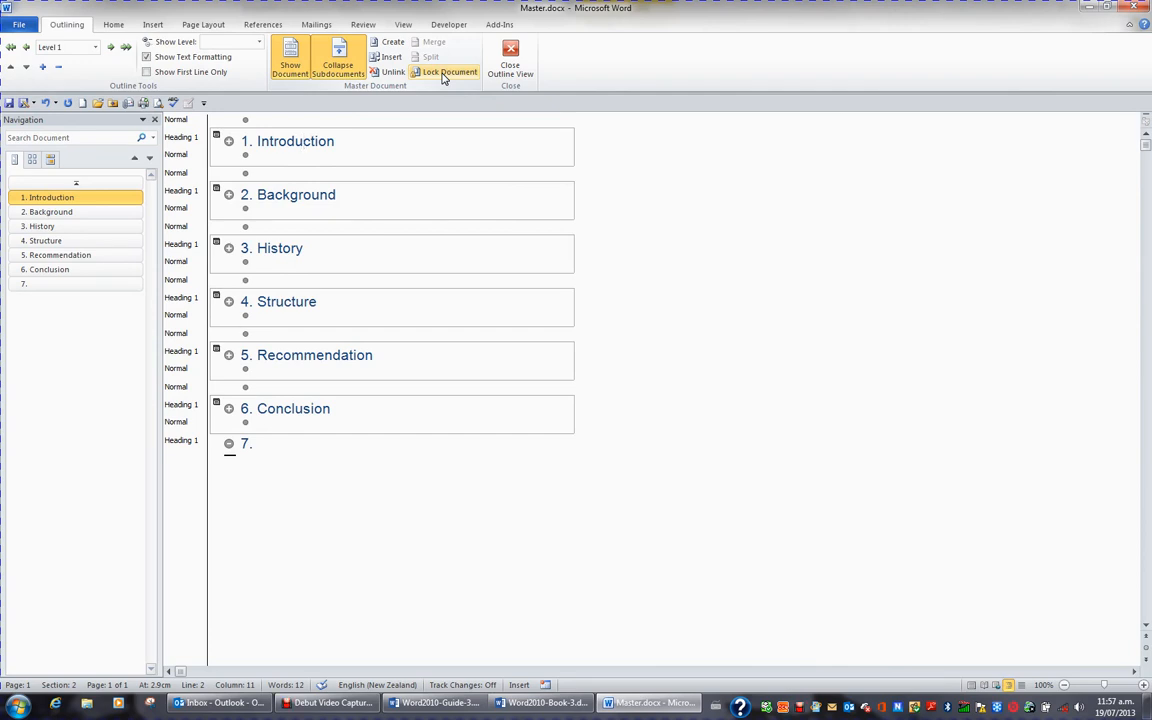
Leave Outline view to see the master document in Print Layout, and return to Outline view
left_click(511, 62)
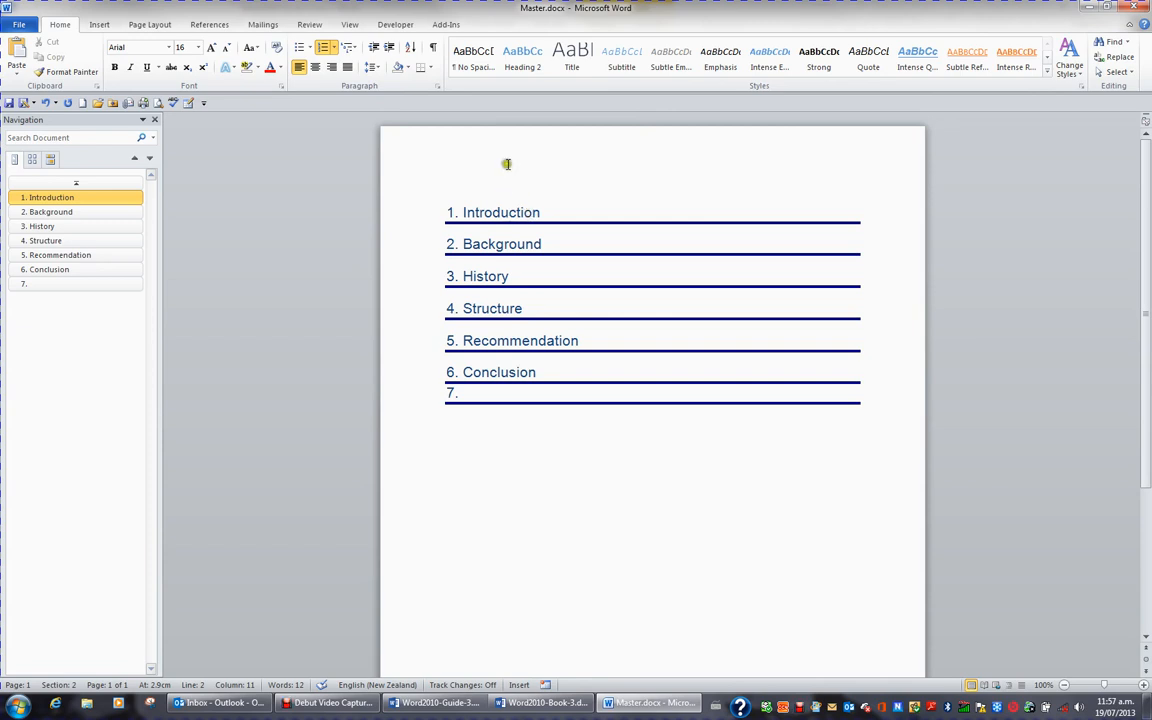
left_click(352, 26)
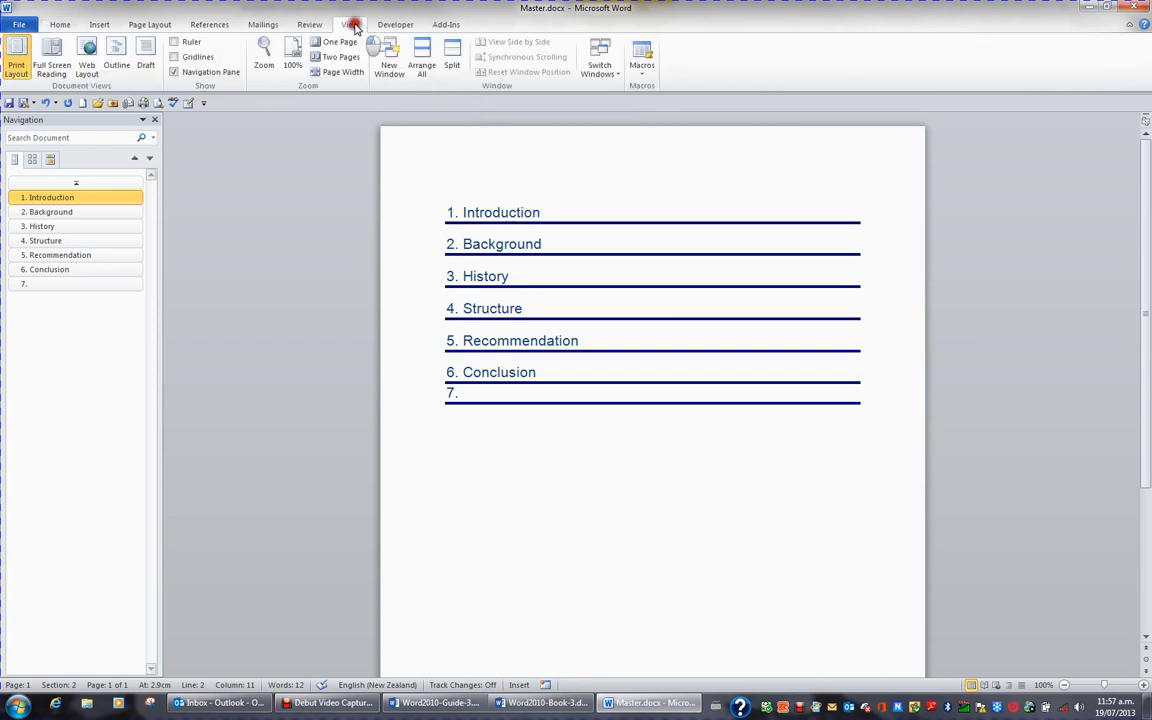
left_click(117, 64)
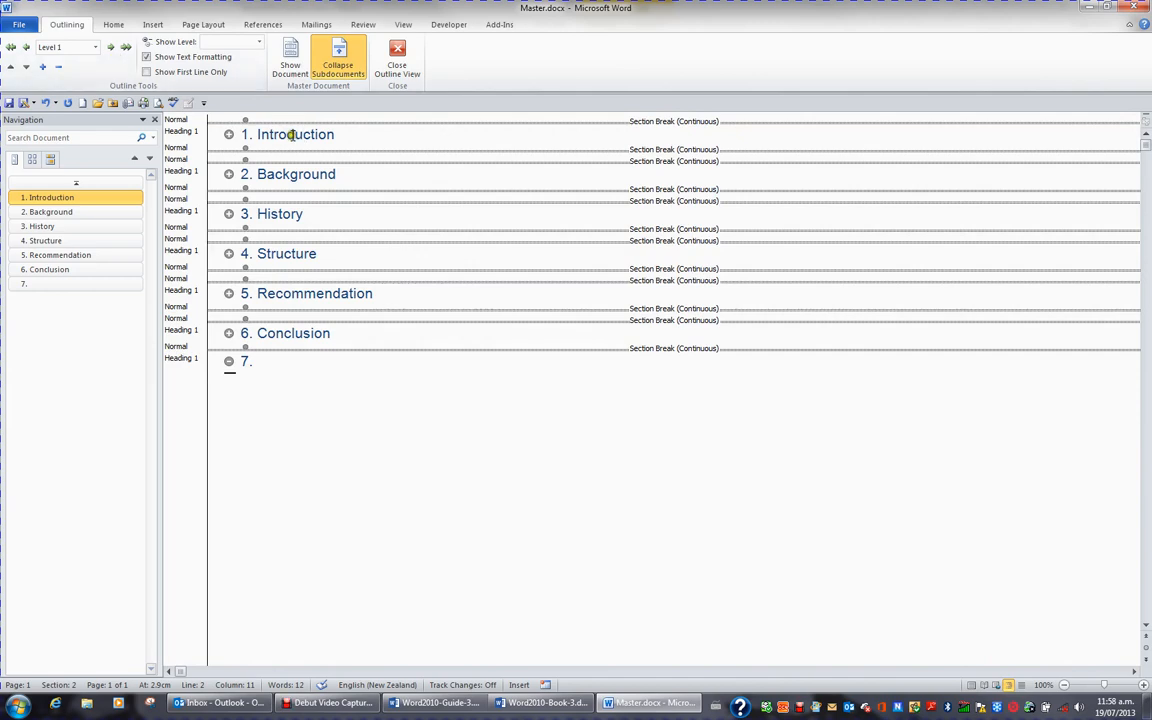
Collapse the subdocuments into file links and expand them again, finishing by closing Outline view
left_click(341, 60)
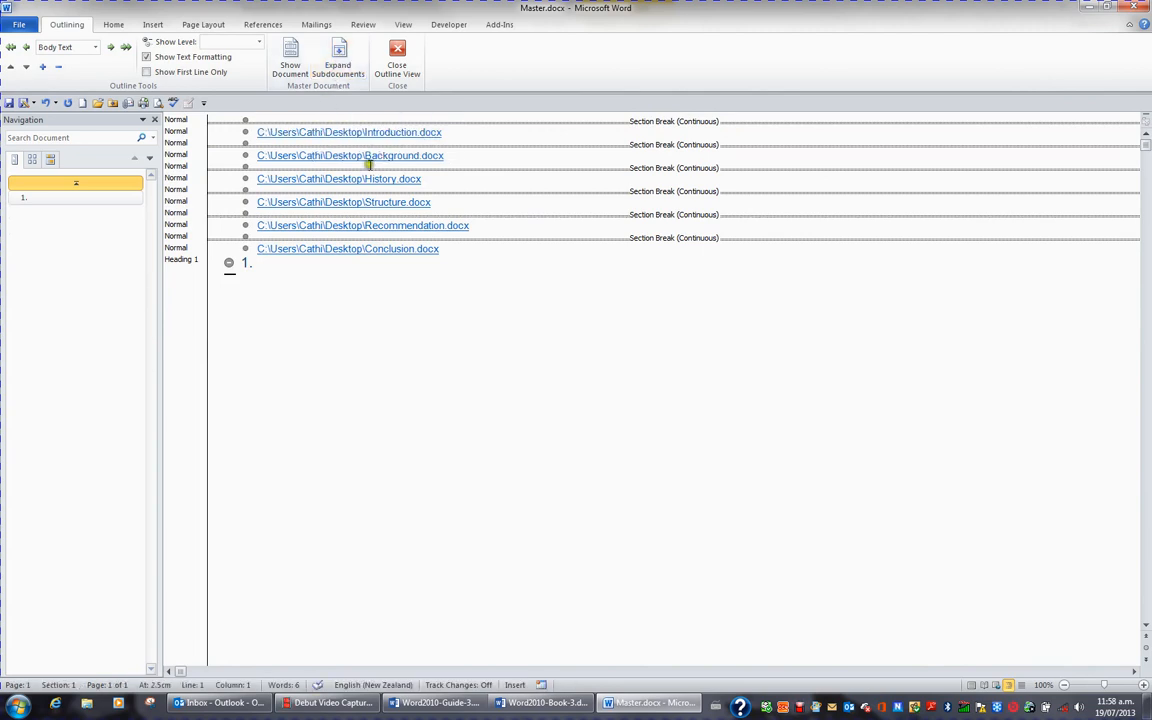
left_click(340, 62)
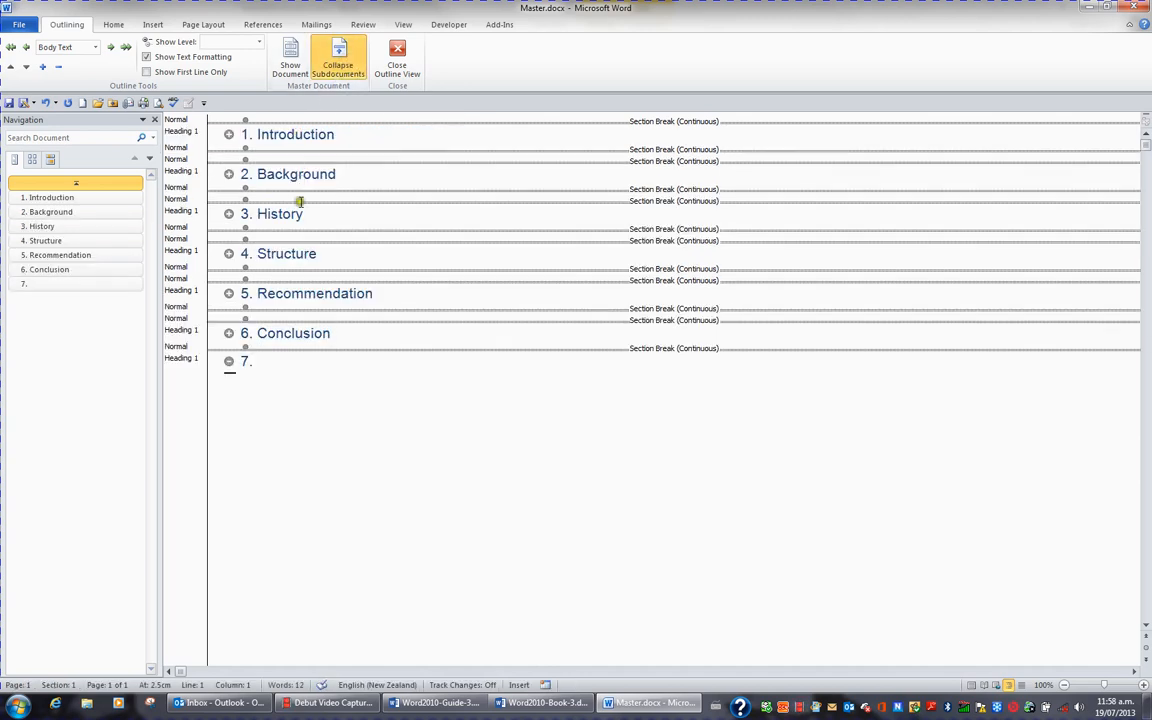
left_click(398, 58)
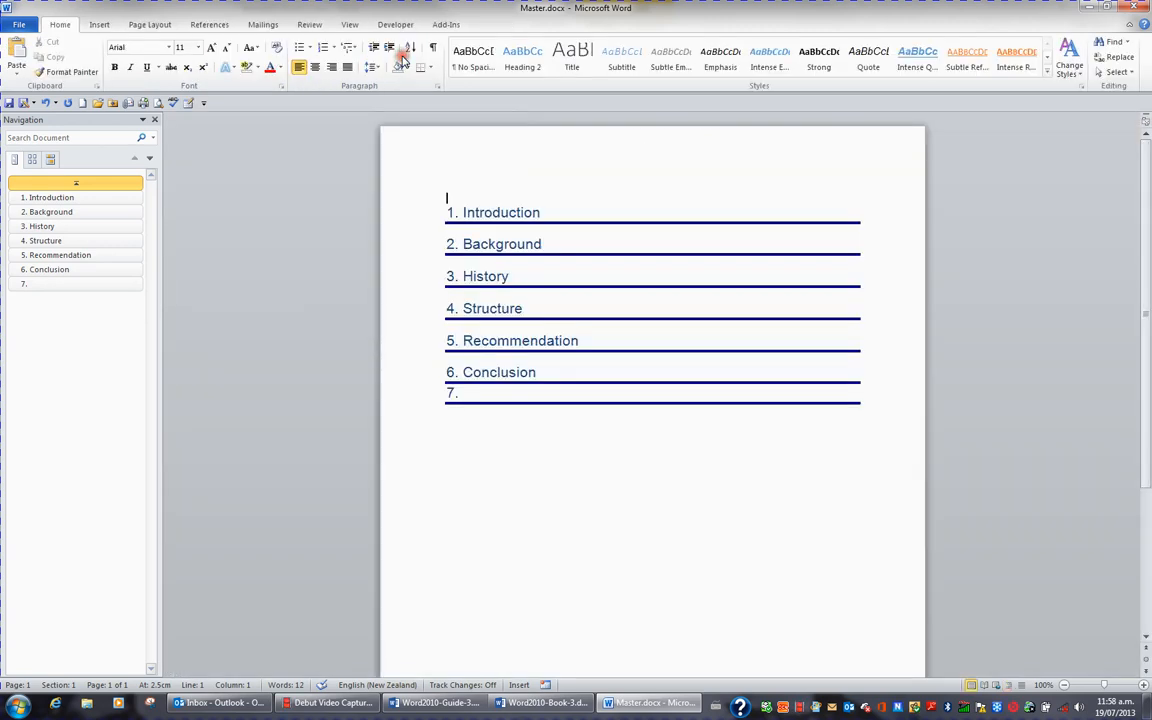